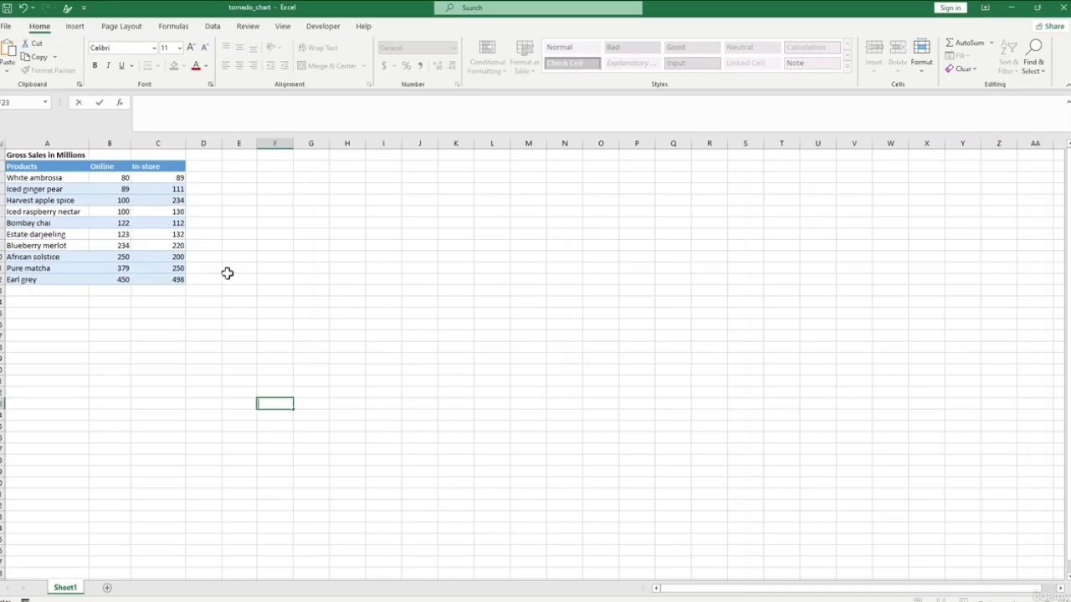
{"action": "left_click", "coordinate": [259, 278]}
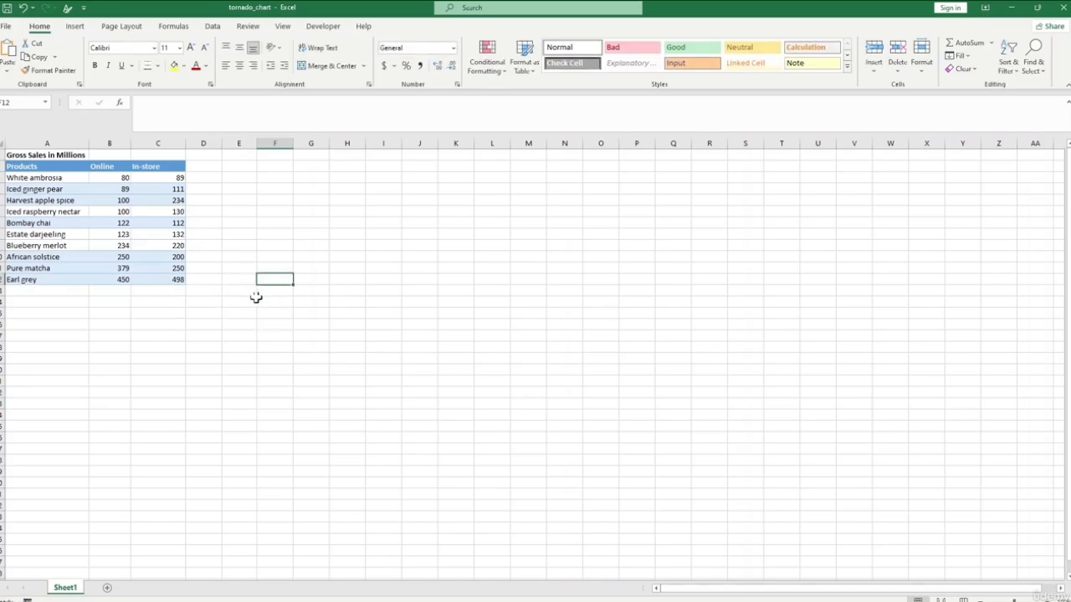
{"action": "key", "text": "Right"}
{"action": "key", "text": "Right"}
{"action": "key", "text": "Down"}
{"action": "key", "text": "Down"}
{"action": "key", "text": "Down"}
{"action": "left_click", "coordinate": [282, 257]}
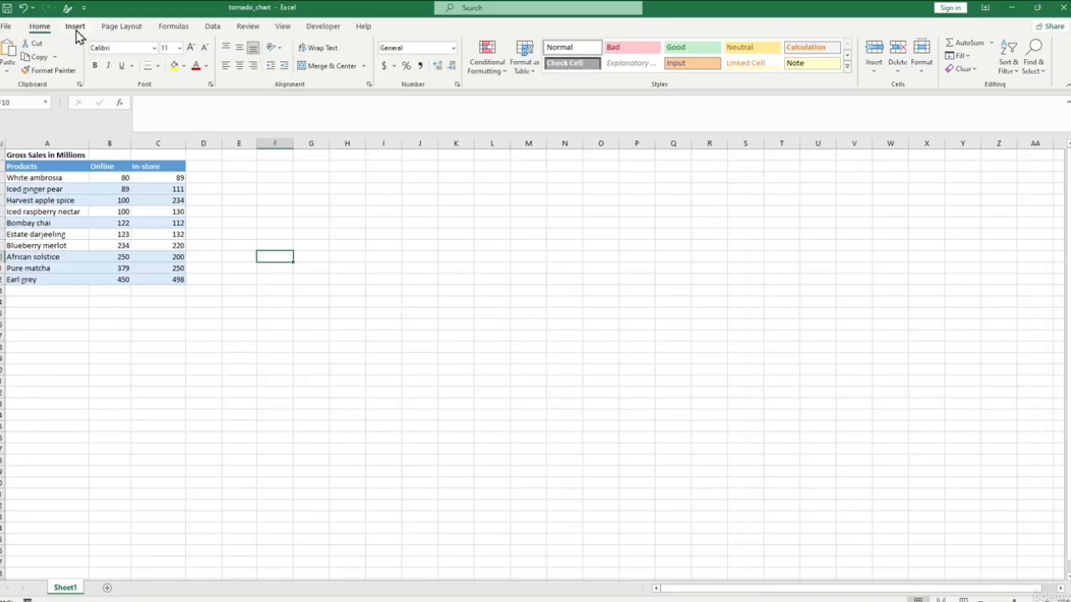
Insert the recommended Clustered Bar chart from the product sales table, covering the Products, Online and In-store columns with headers
{"action": "left_click", "coordinate": [76, 28]}
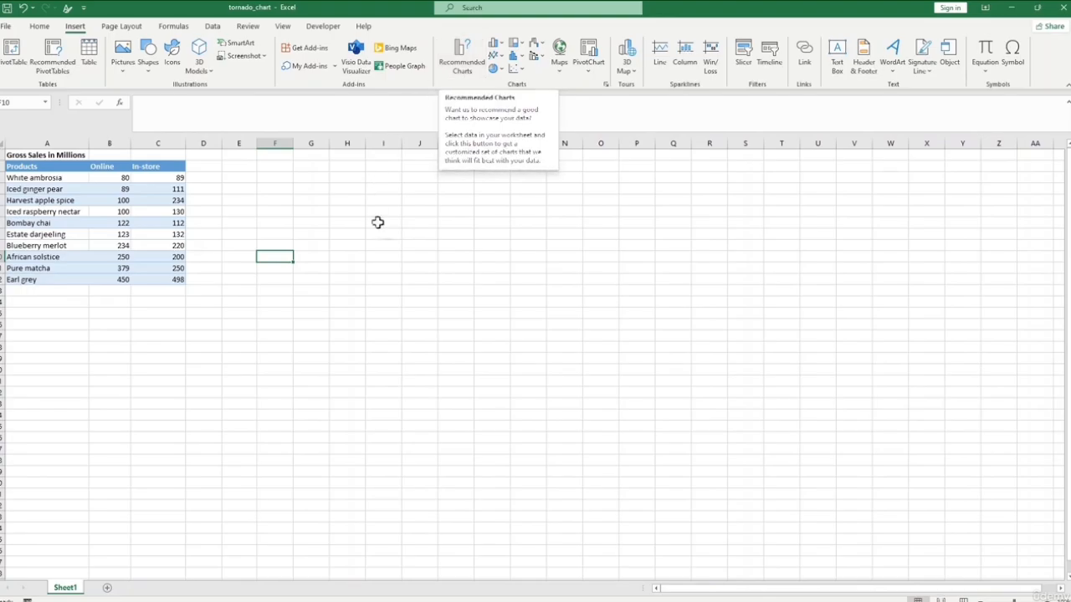
{"action": "left_click", "coordinate": [449, 291]}
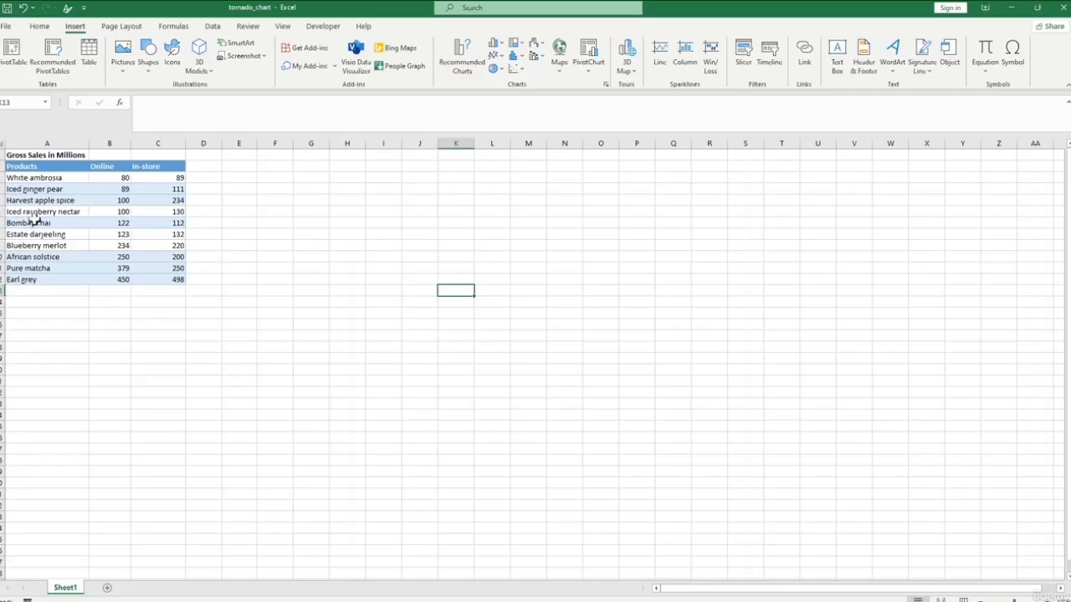
{"action": "left_click_drag", "start_coordinate": [11, 167], "coordinate": [179, 279]}
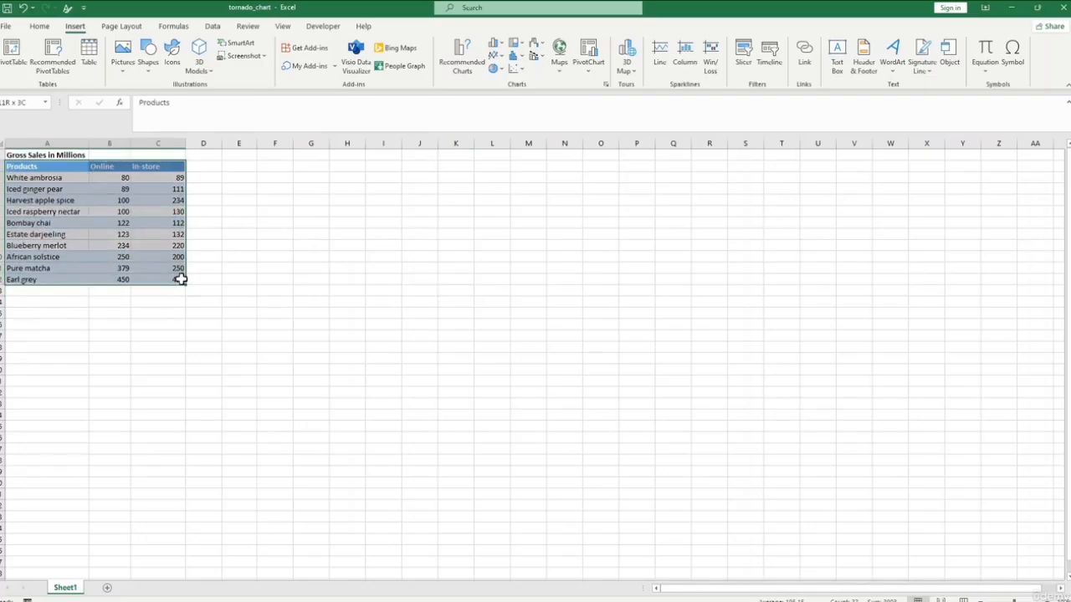
{"action": "left_click", "coordinate": [461, 73]}
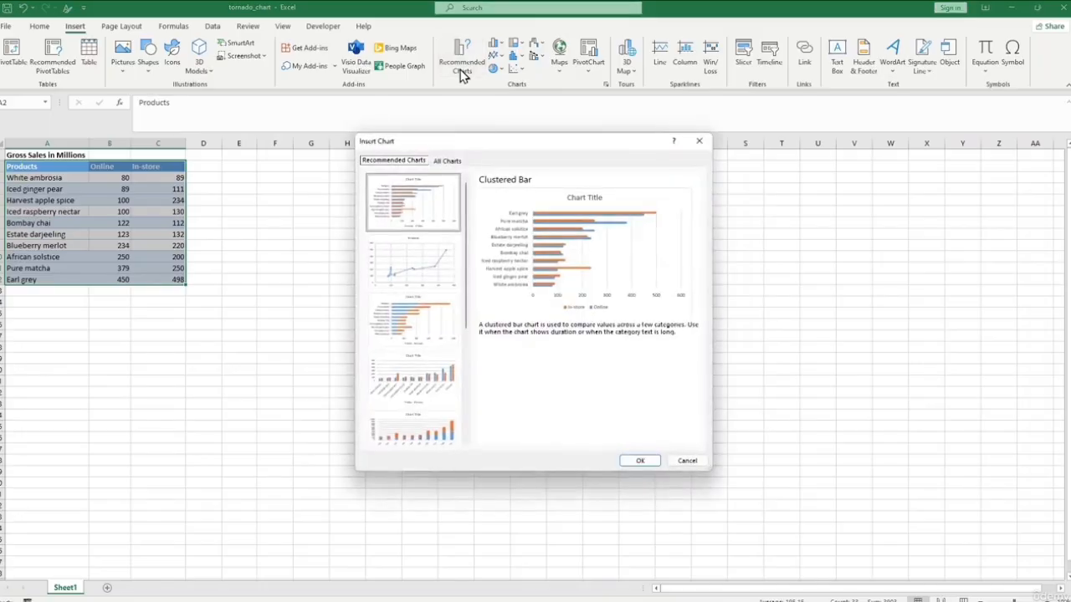
{"action": "left_click_drag", "start_coordinate": [471, 146], "coordinate": [399, 111]}
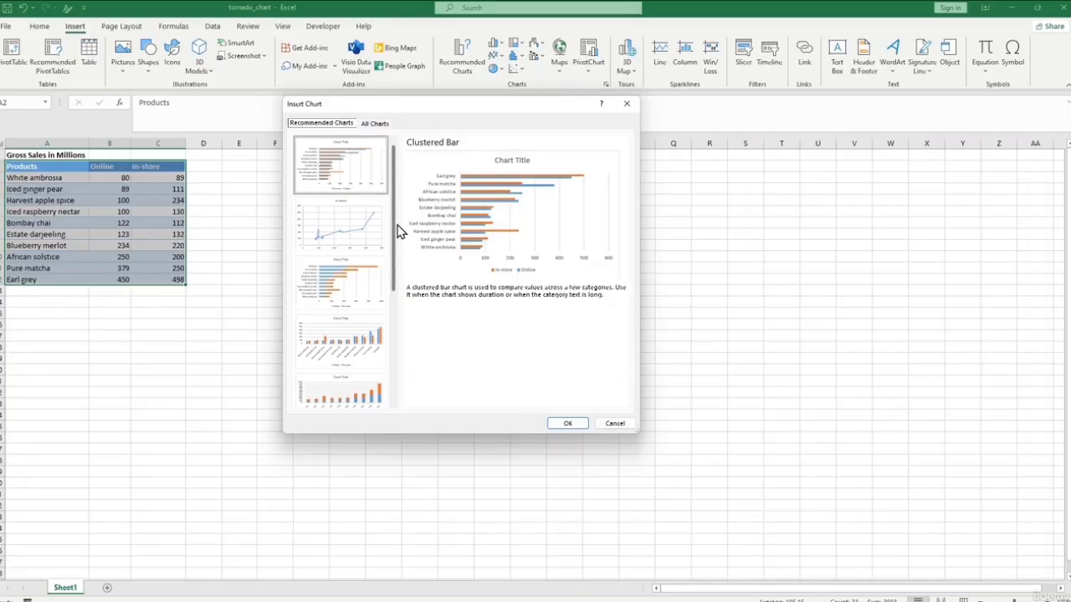
{"action": "left_click_drag", "start_coordinate": [398, 231], "coordinate": [390, 196]}
{"action": "left_click", "coordinate": [567, 425]}
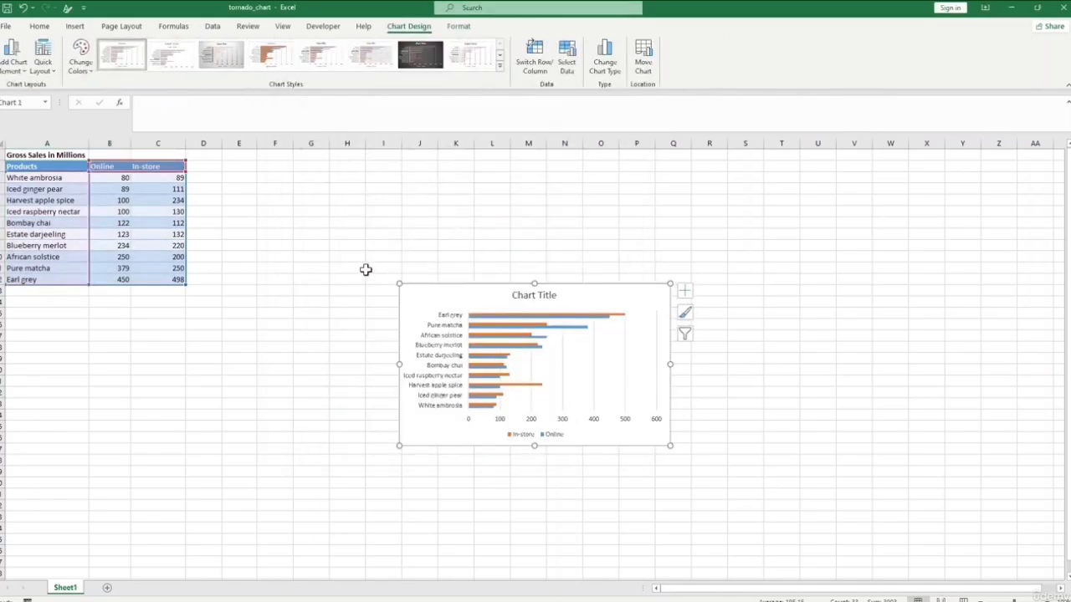
Enlarge the chart toward the data table so its upper-left corner sits at about cell F7
{"action": "left_click_drag", "start_coordinate": [399, 284], "coordinate": [288, 225]}
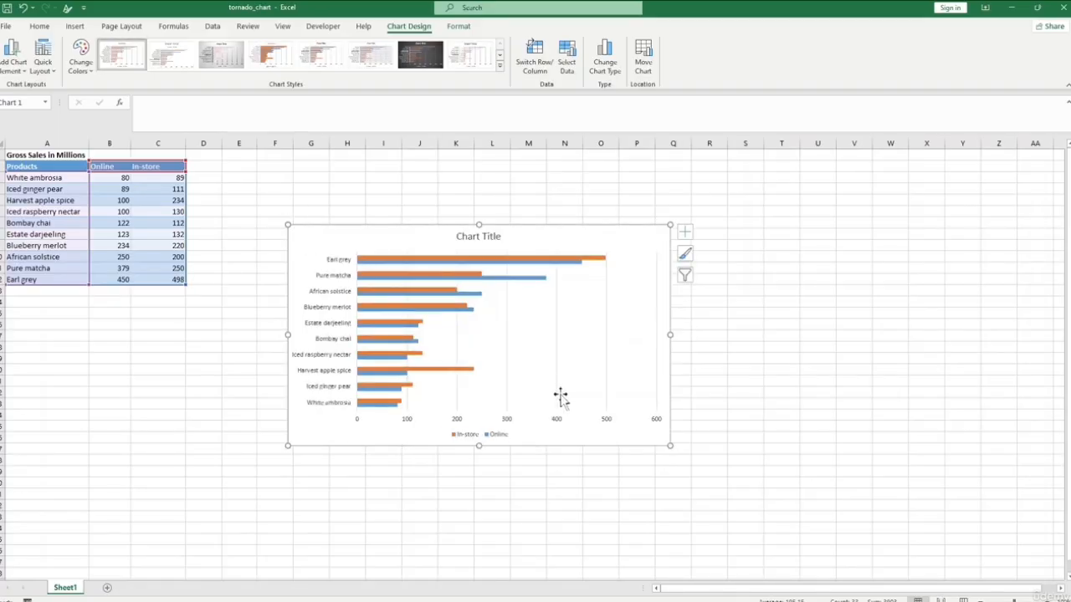
{"action": "scroll", "coordinate": [648, 441], "scroll_direction": "up", "scroll_amount": 2}
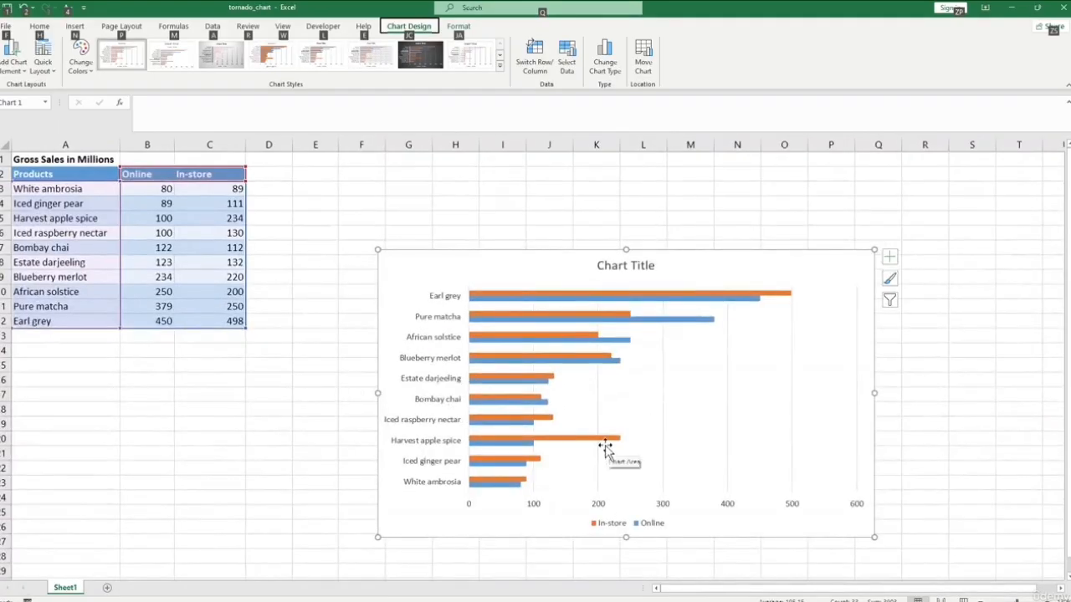
{"action": "key", "text": "alt"}
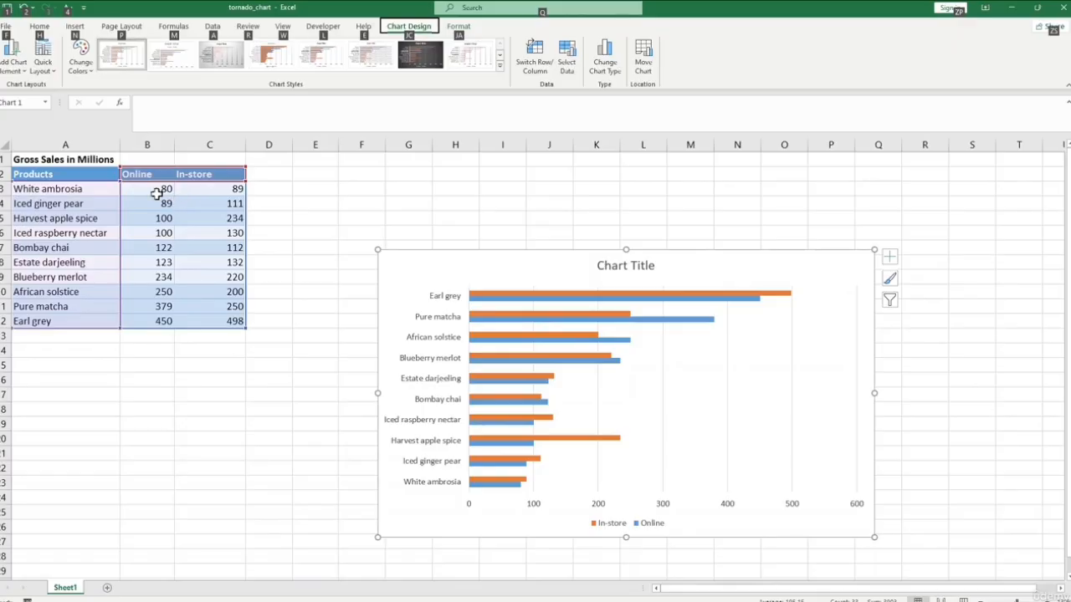
Set the Online sales of Bombay chai to 150 and check its bar in the chart
{"action": "left_click", "coordinate": [167, 231]}
{"action": "left_click", "coordinate": [165, 189]}
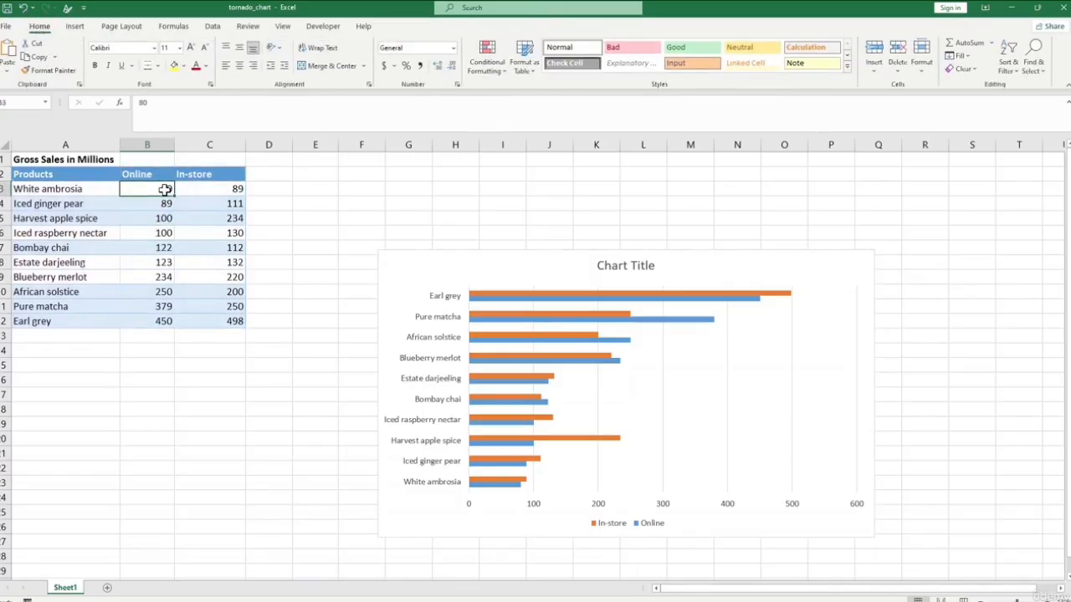
{"action": "left_click", "coordinate": [160, 250]}
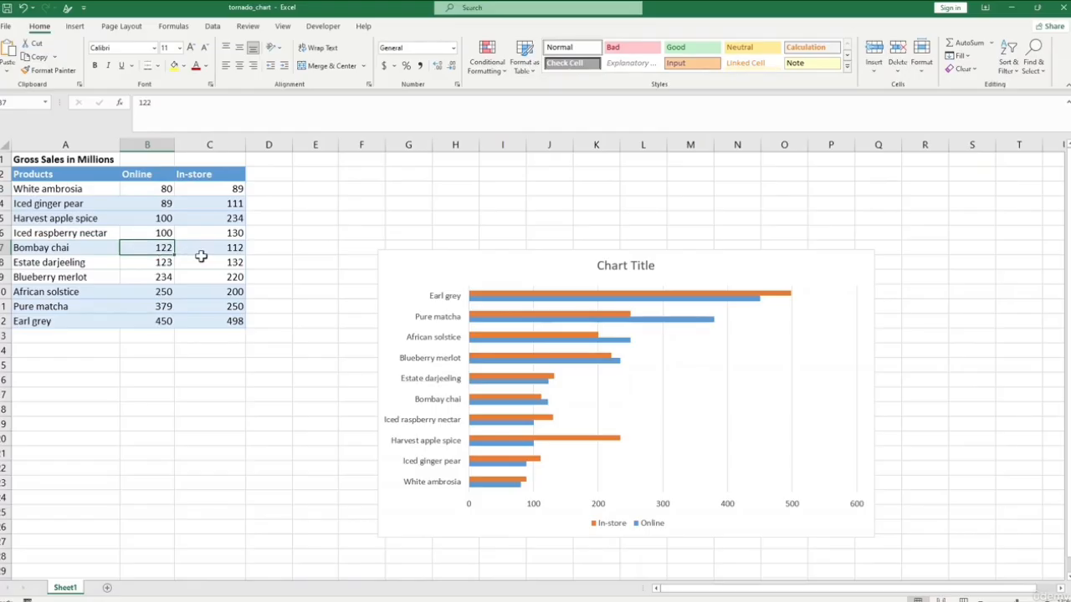
{"action": "type", "text": "150"}
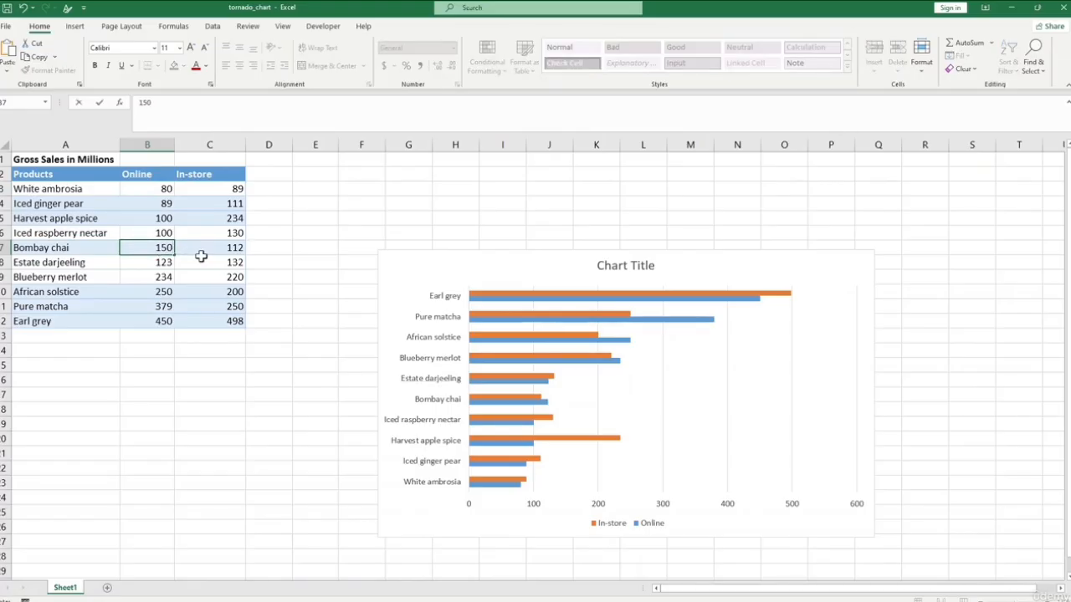
{"action": "key", "text": "Return"}
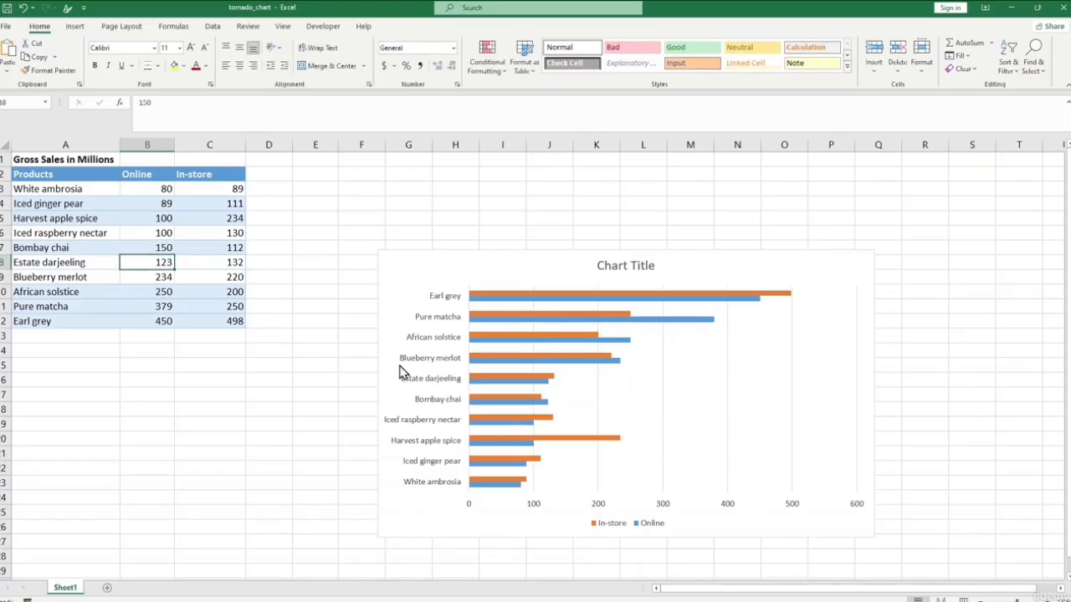
{"action": "mouse_move", "coordinate": [569, 409]}
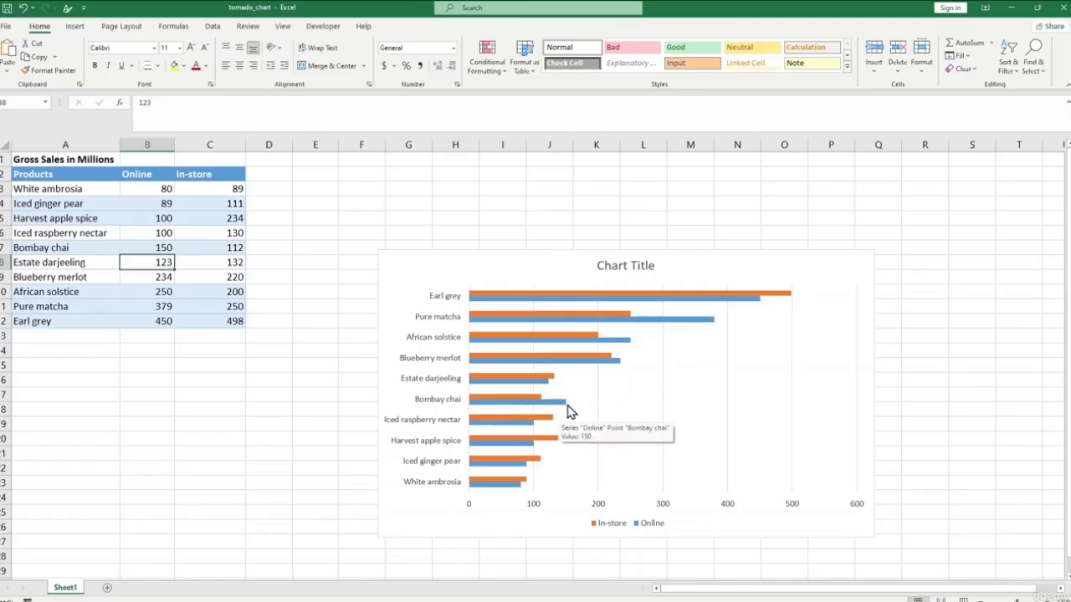
Set the Online sales of Bombay chai back to 122
{"action": "left_click", "coordinate": [165, 247]}
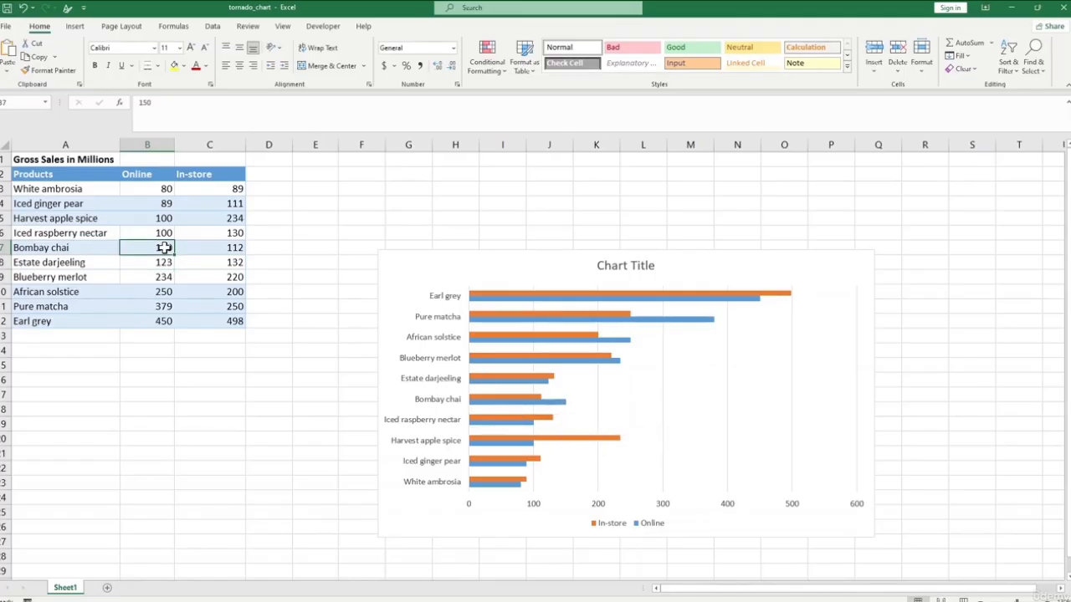
{"action": "type", "text": "1"}
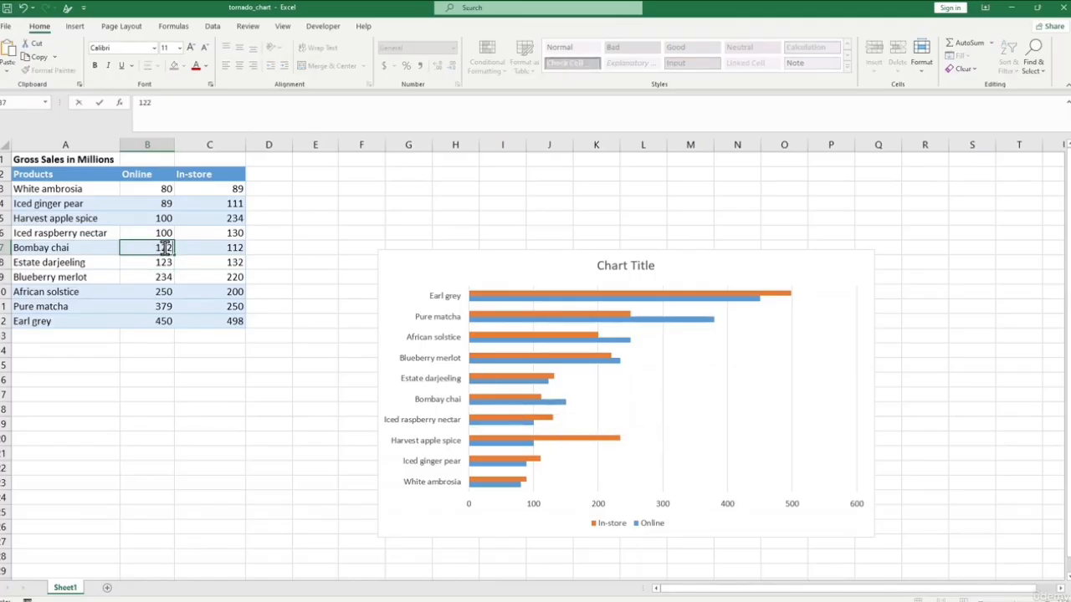
{"action": "type", "text": "22"}
{"action": "key", "text": "Return"}
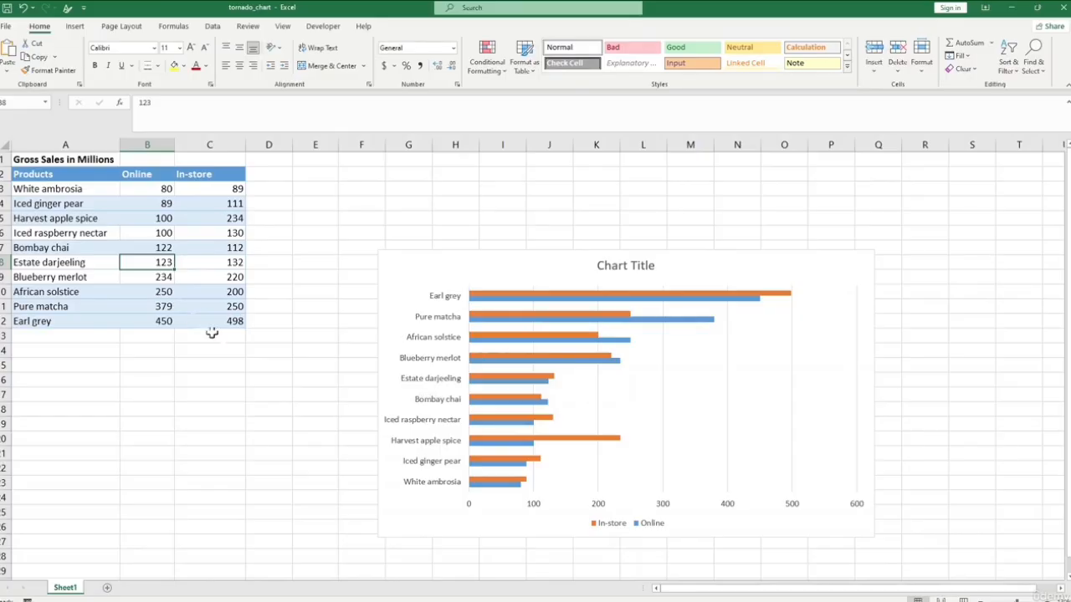
Replace the chart's placeholder title with "Gross salse in millions"
{"action": "left_click", "coordinate": [622, 268]}
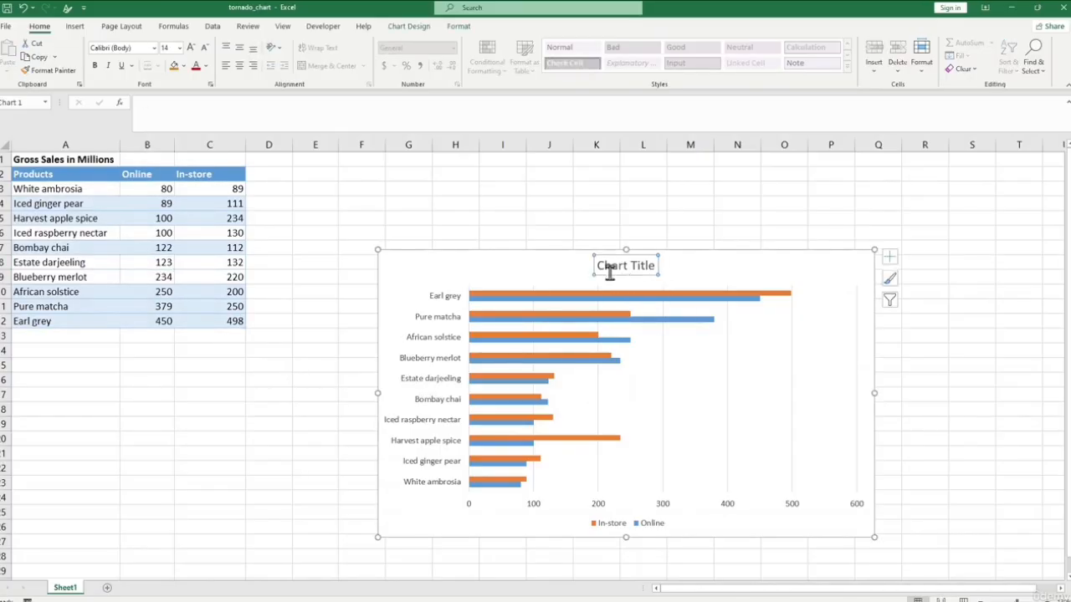
{"action": "left_click_drag", "start_coordinate": [600, 264], "coordinate": [650, 269]}
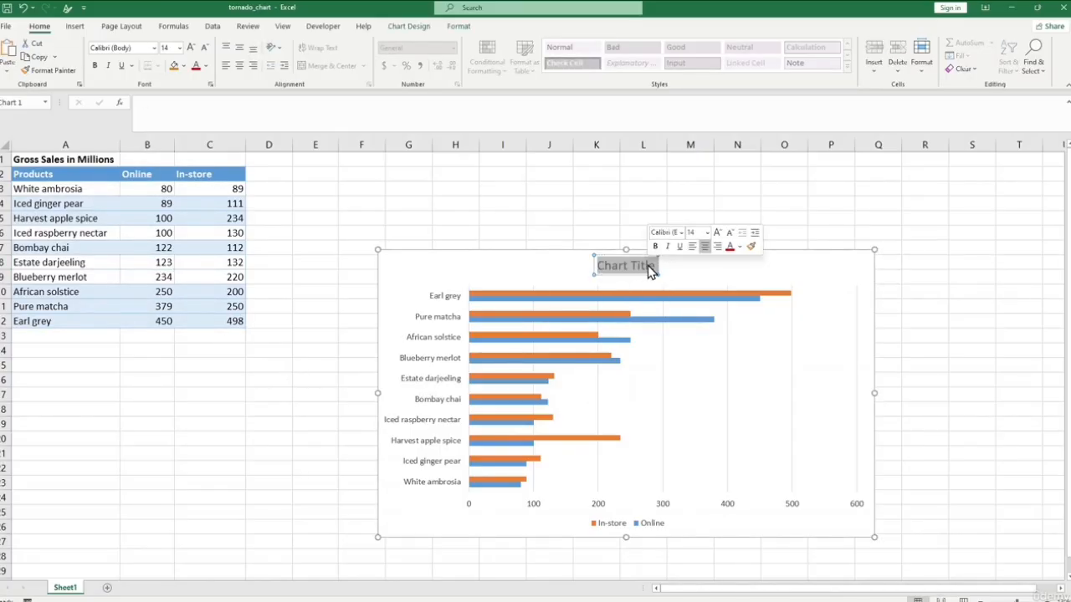
{"action": "type", "text": "Gro"}
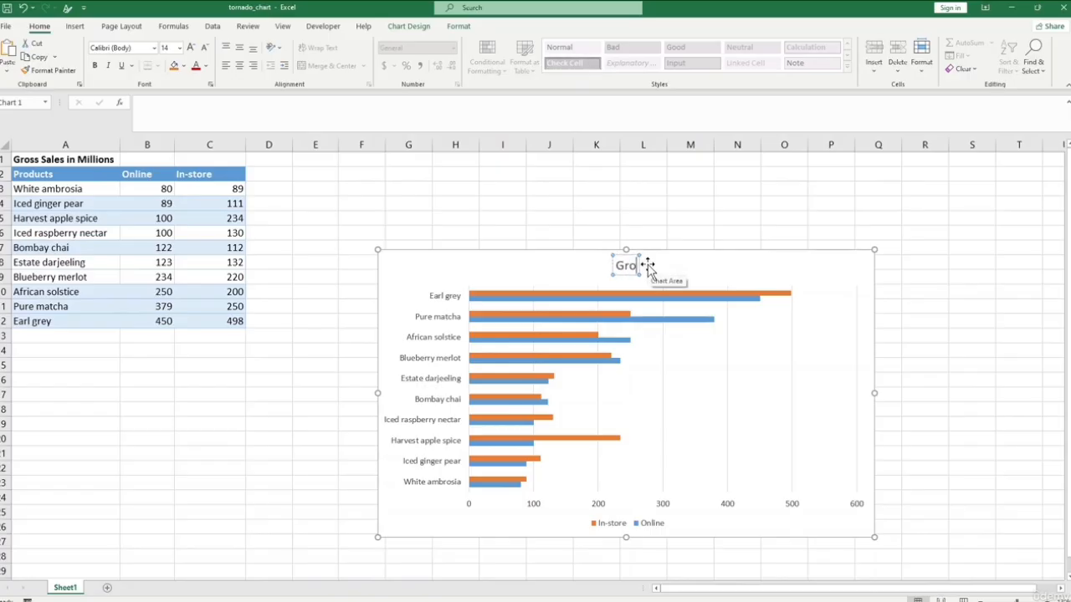
{"action": "type", "text": "ss salse i"}
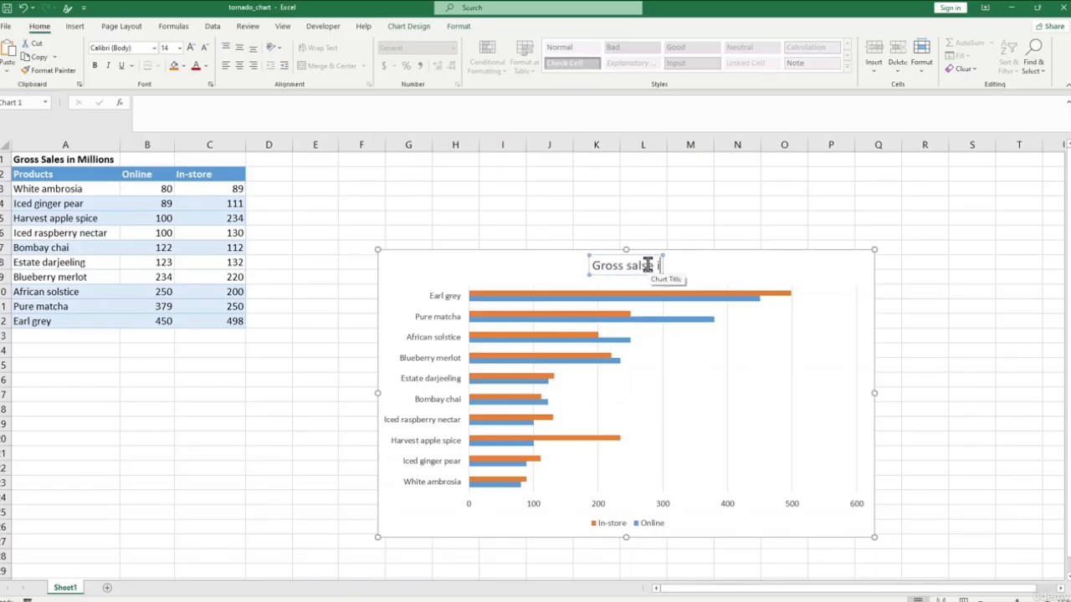
{"action": "type", "text": "n millions"}
{"action": "key", "text": "Escape"}
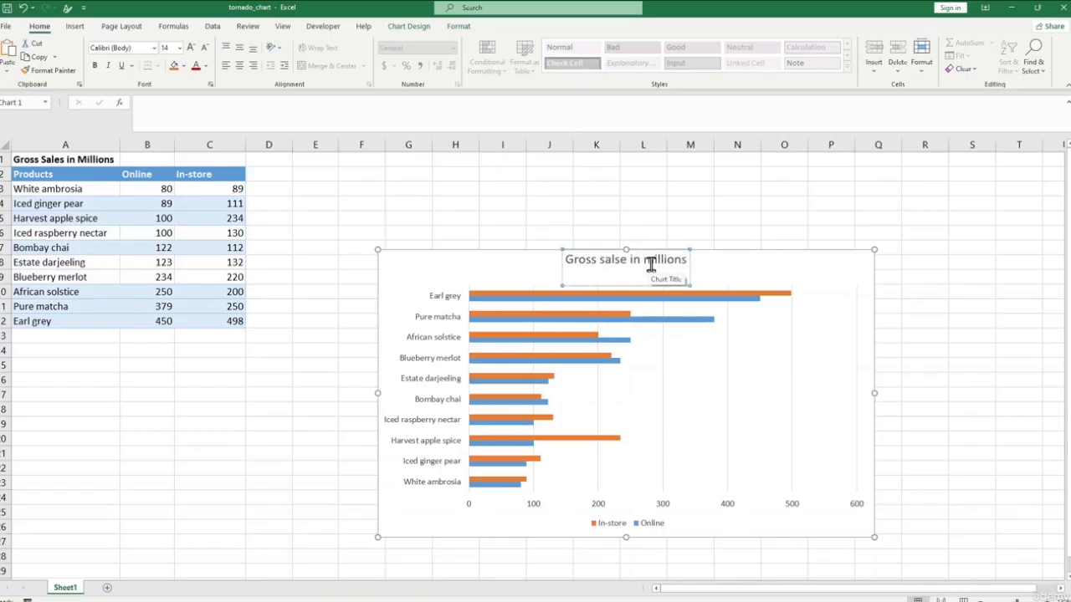
{"action": "left_click", "coordinate": [787, 270]}
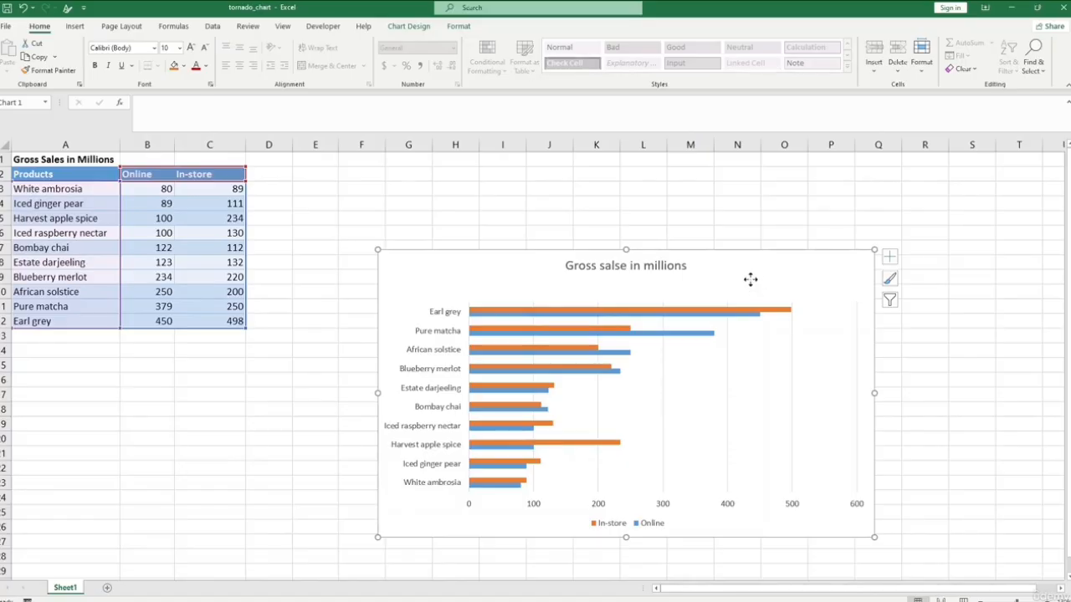
Shift the chart about one column toward the data table and apply the dark gray gradient chart style
{"action": "left_click_drag", "start_coordinate": [750, 277], "coordinate": [707, 277]}
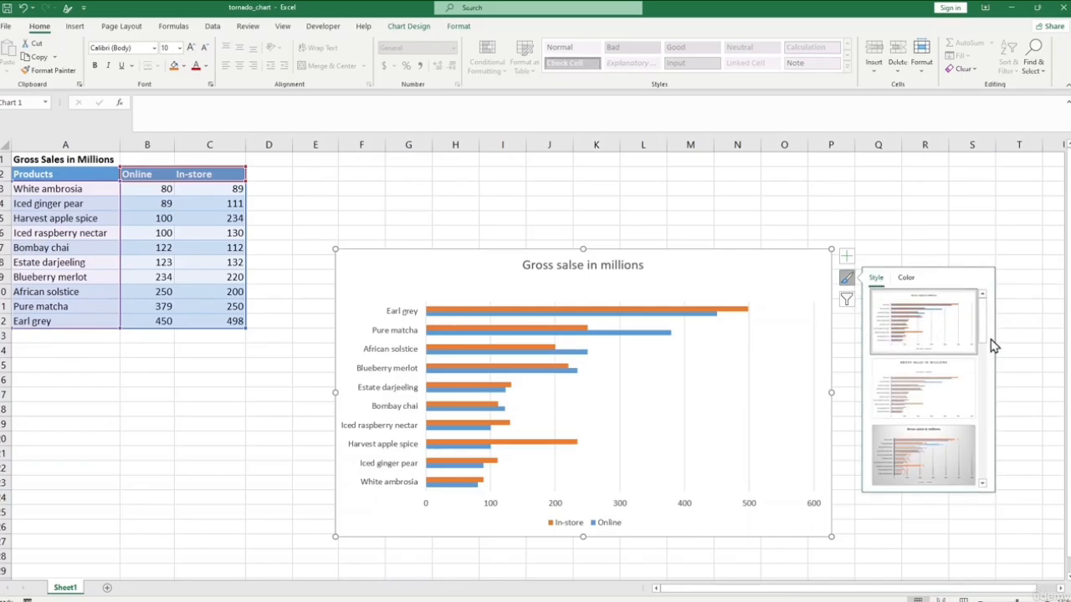
{"action": "left_click_drag", "start_coordinate": [982, 335], "coordinate": [1007, 404]}
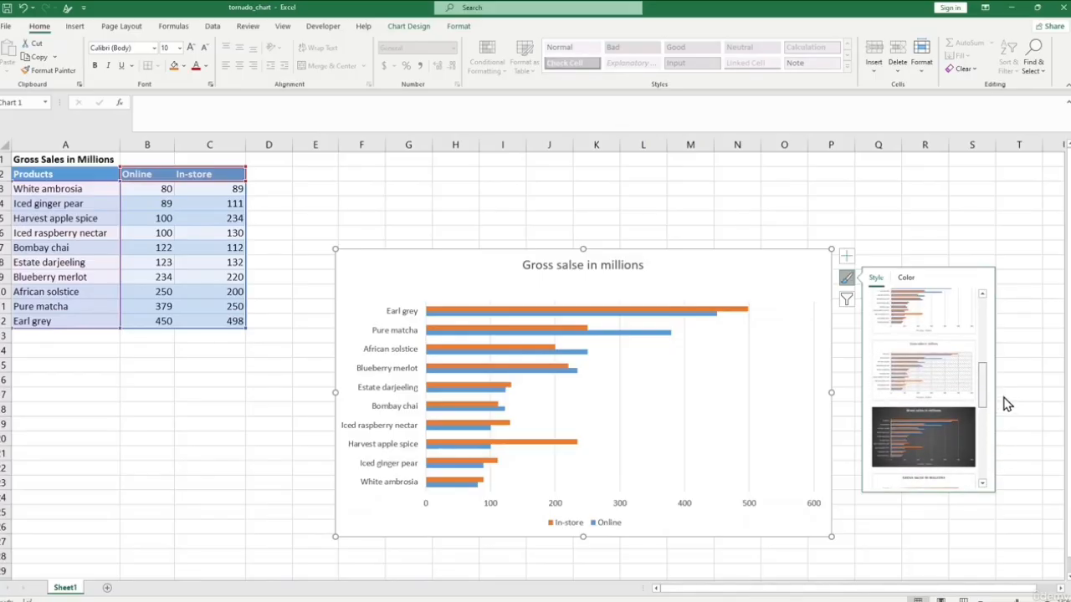
{"action": "left_click", "coordinate": [930, 425]}
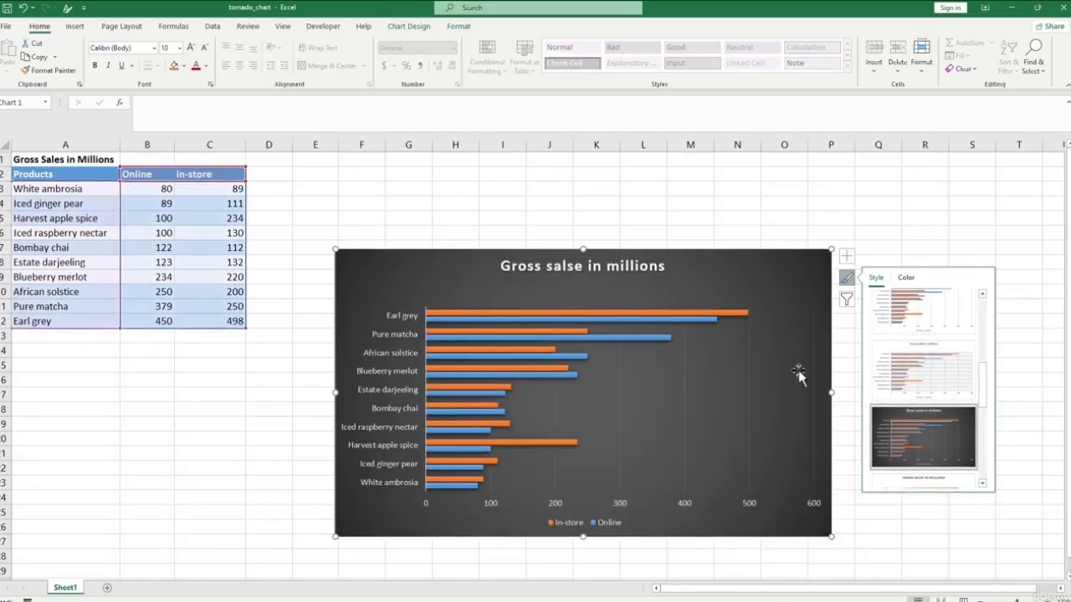
Try the white chart style with the legend below the title, and return to the dark gray gradient style
{"action": "left_click_drag", "start_coordinate": [985, 373], "coordinate": [987, 425]}
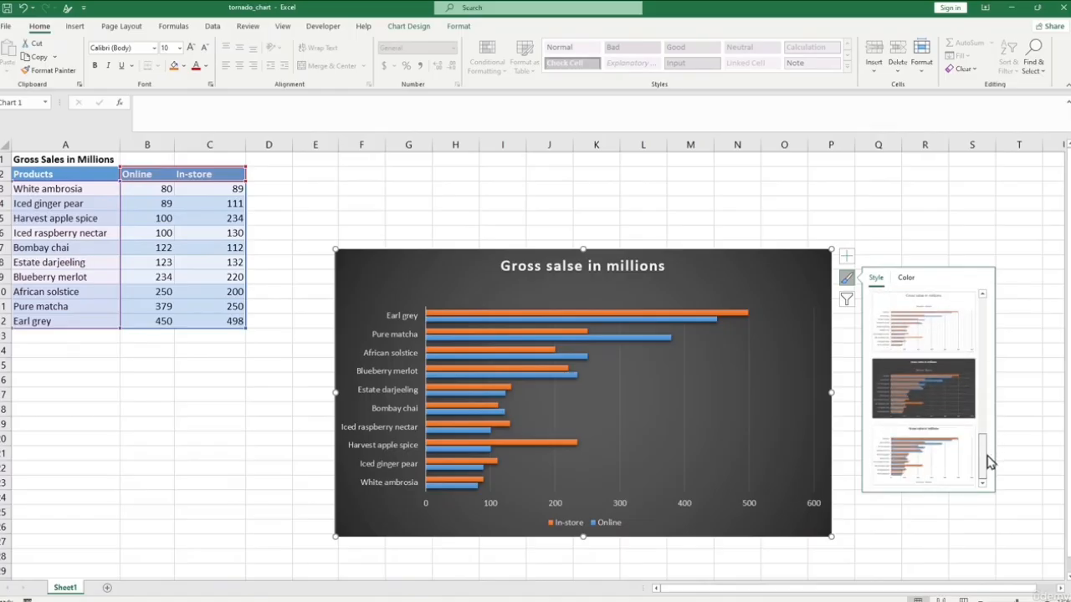
{"action": "left_click", "coordinate": [938, 412]}
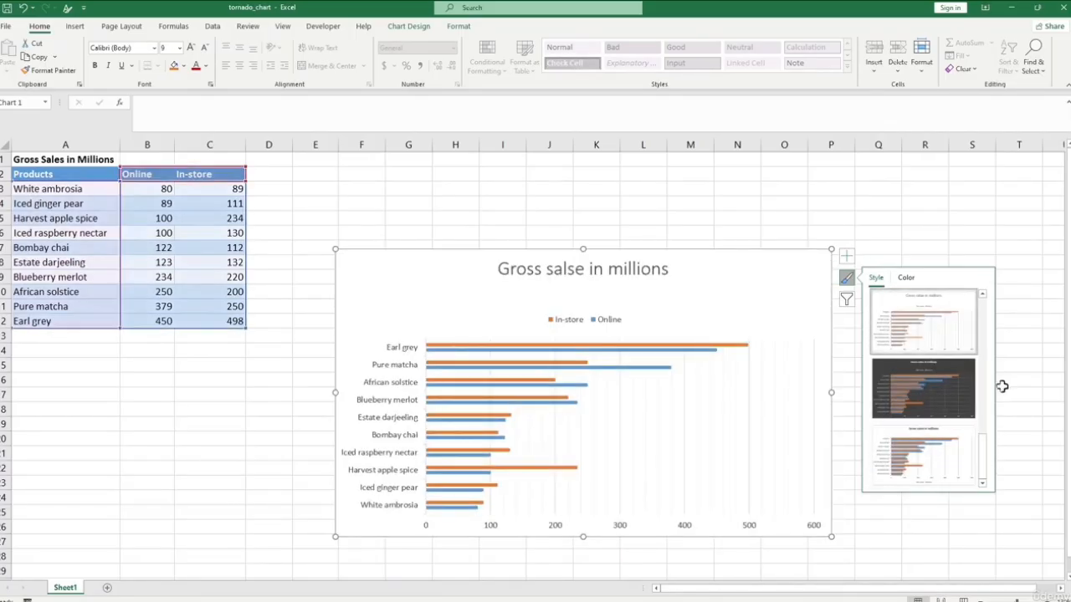
{"action": "left_click_drag", "start_coordinate": [989, 455], "coordinate": [988, 408]}
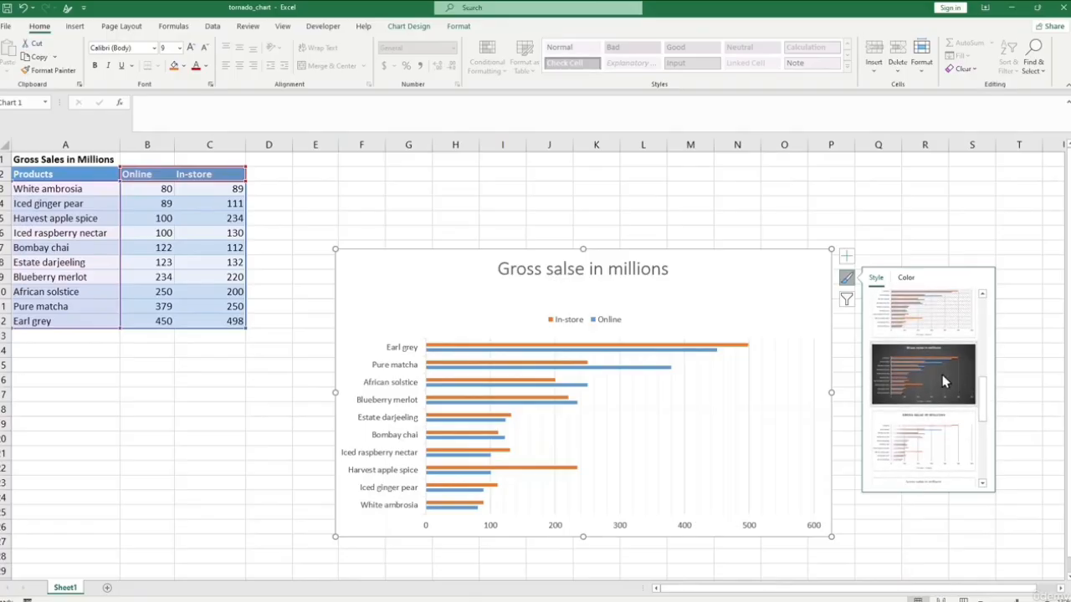
{"action": "left_click", "coordinate": [938, 373]}
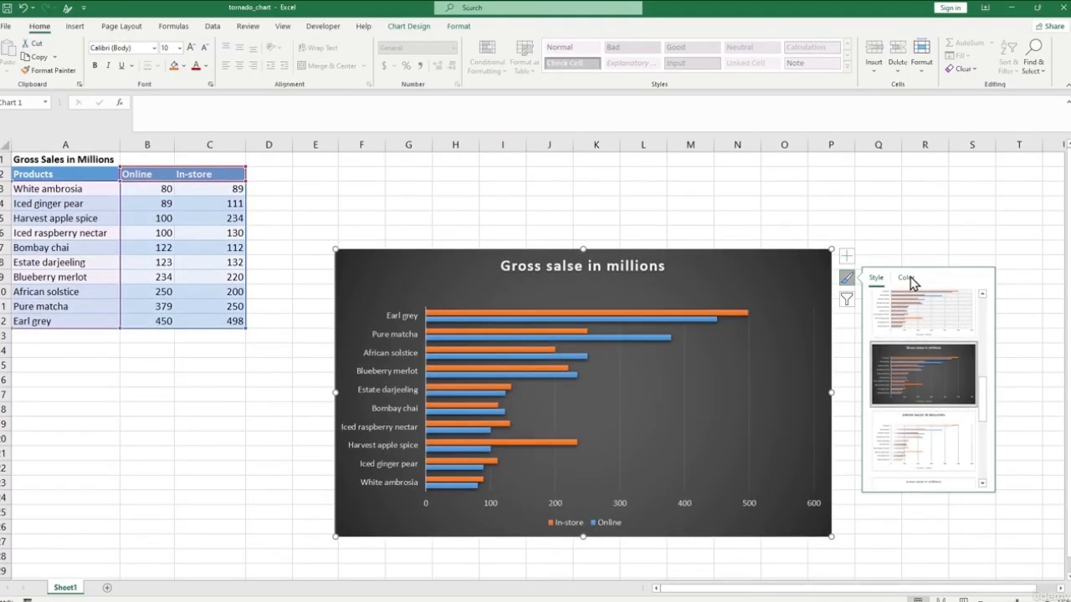
Try the monochromatic dark blue palette on the chart, and switch back to the first colorful palette
{"action": "left_click", "coordinate": [906, 279]}
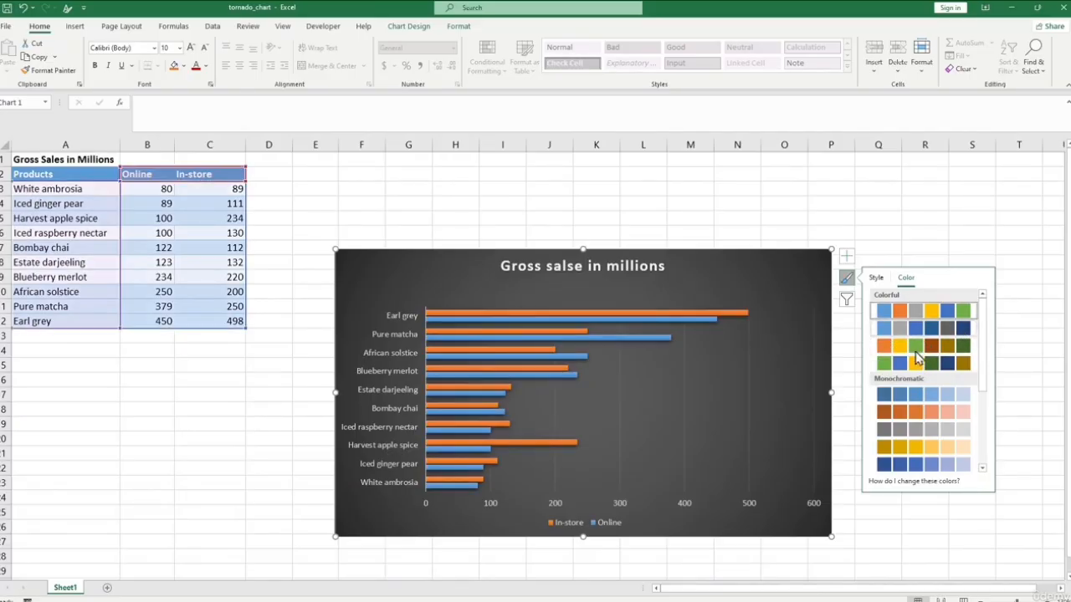
{"action": "left_click", "coordinate": [908, 465]}
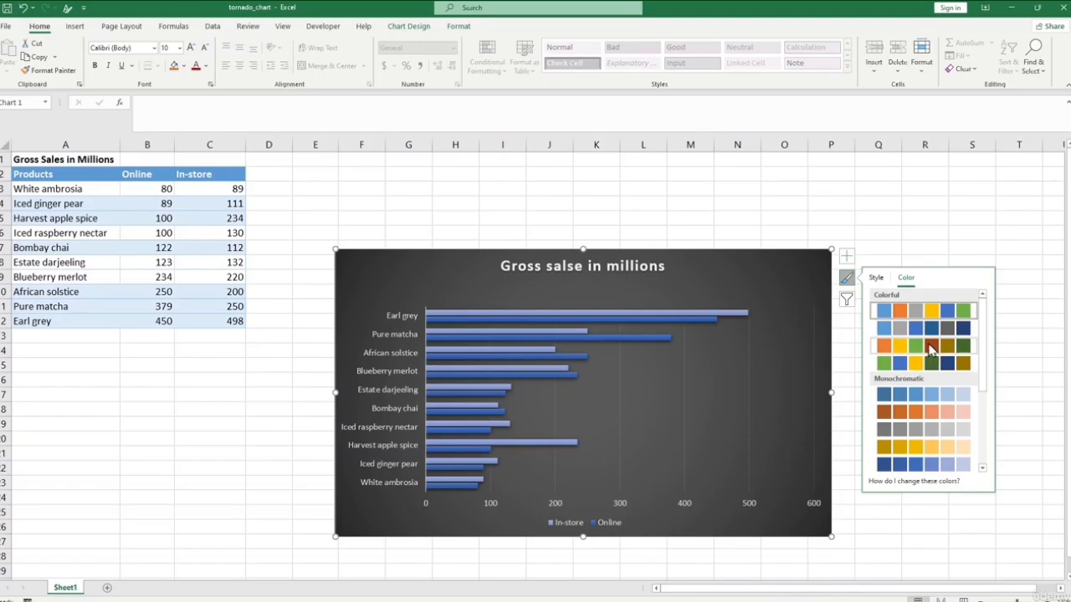
{"action": "left_click", "coordinate": [927, 310]}
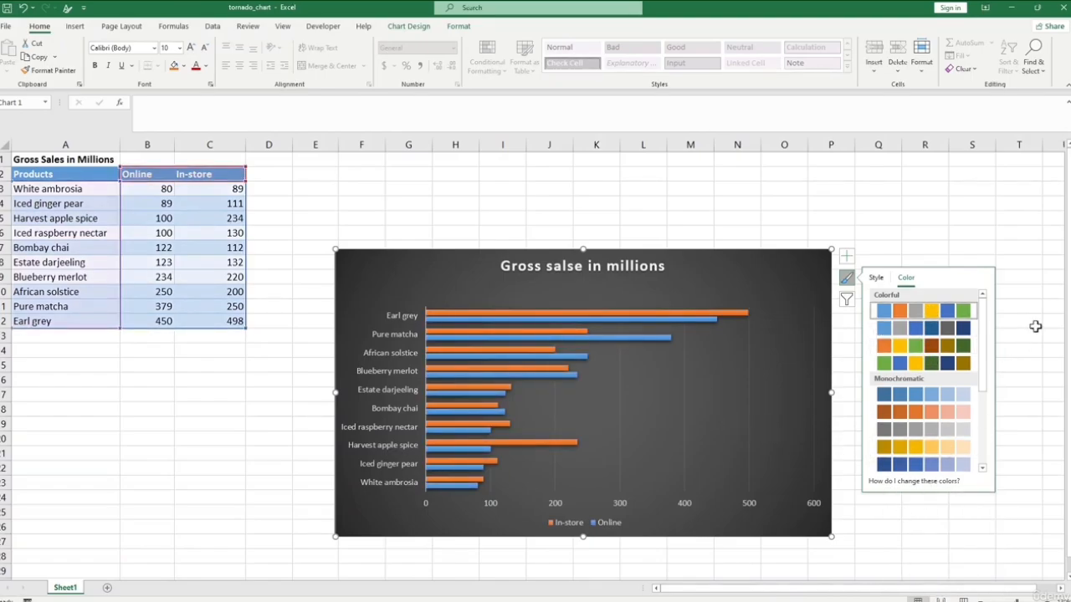
Filter the chart to hide Iced ginger pear, Harvest apple spice, Iced raspberry nectar, Bombay chai and Estate darjeeling
{"action": "left_click", "coordinate": [1035, 328]}
{"action": "left_click", "coordinate": [593, 353]}
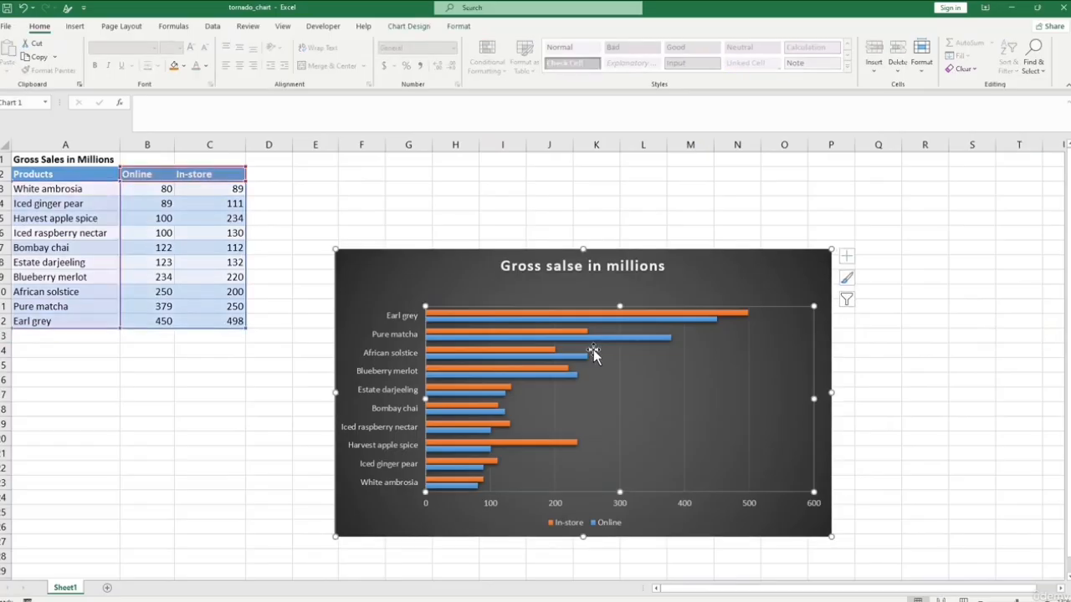
{"action": "left_click", "coordinate": [848, 302]}
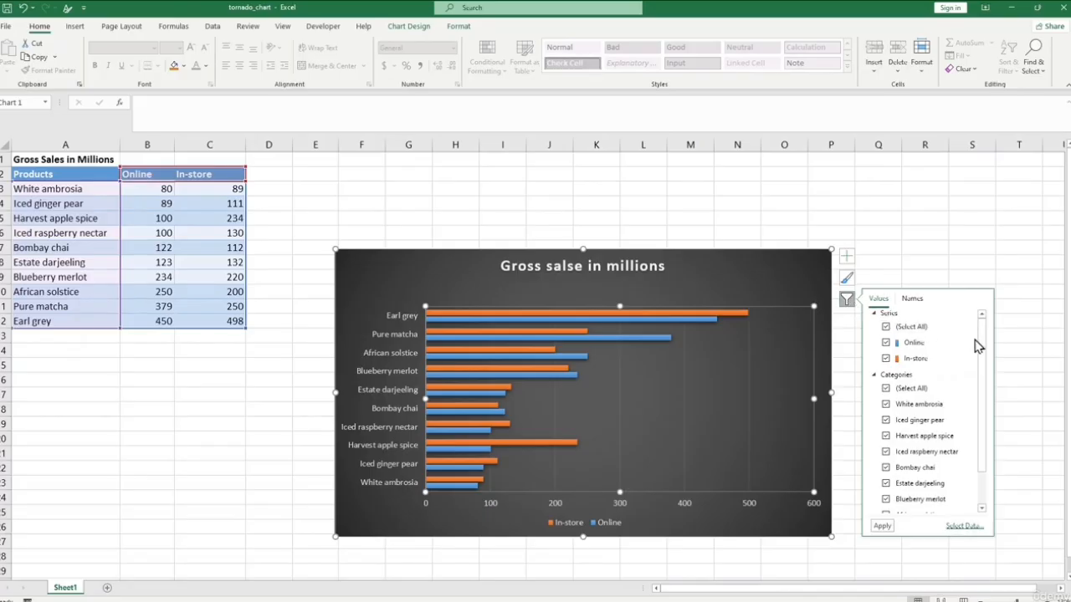
{"action": "mouse_move", "coordinate": [988, 376]}
{"action": "left_mouse_down"}
{"action": "mouse_move", "coordinate": [982, 423]}
{"action": "mouse_move", "coordinate": [987, 359]}
{"action": "left_mouse_up"}
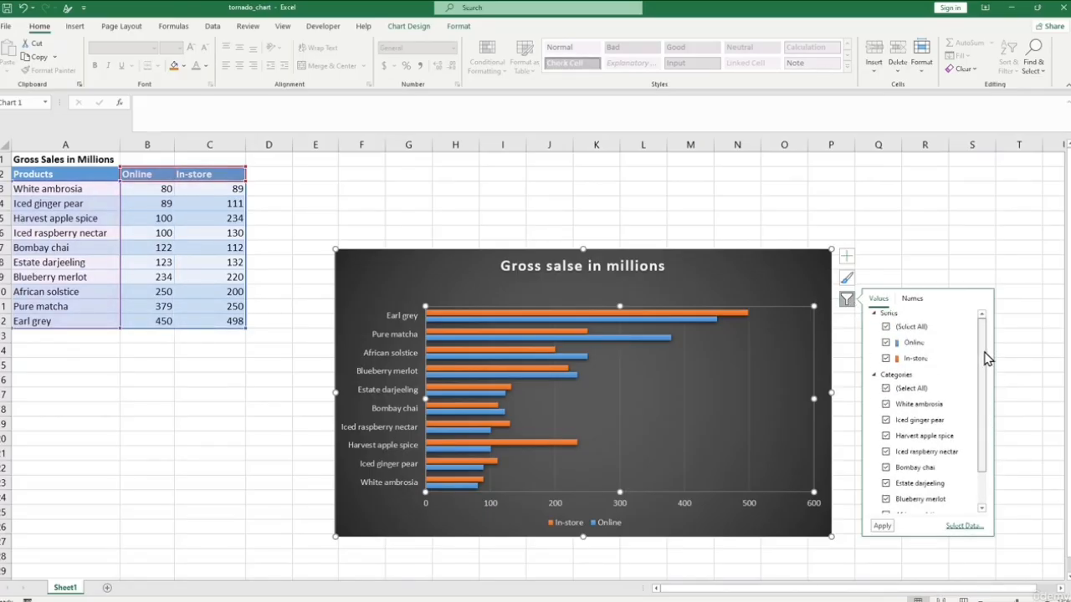
{"action": "left_click", "coordinate": [886, 420]}
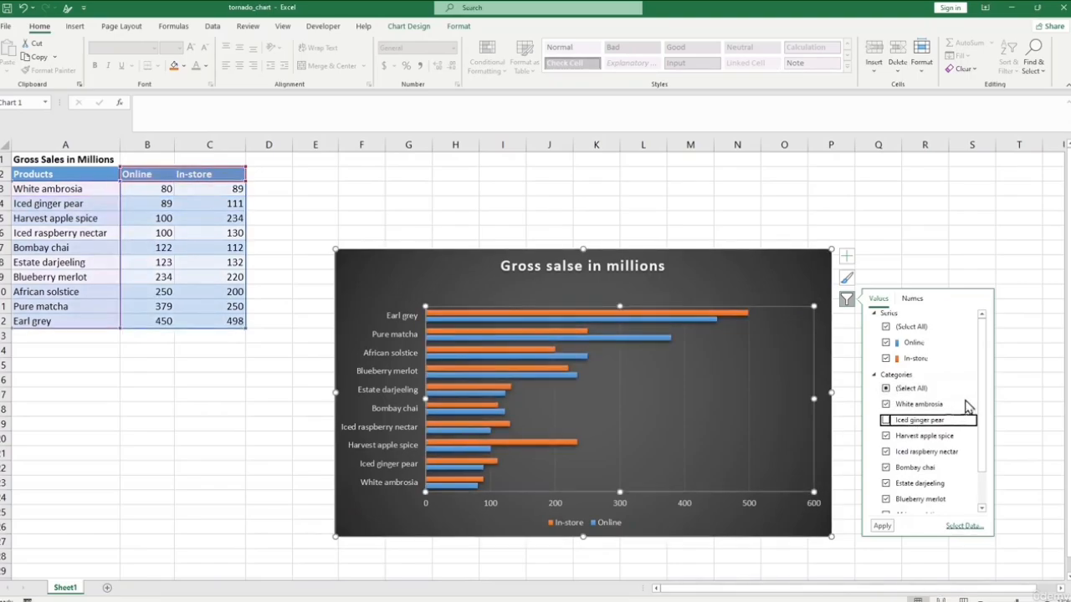
{"action": "left_click", "coordinate": [886, 435]}
{"action": "left_click", "coordinate": [886, 452]}
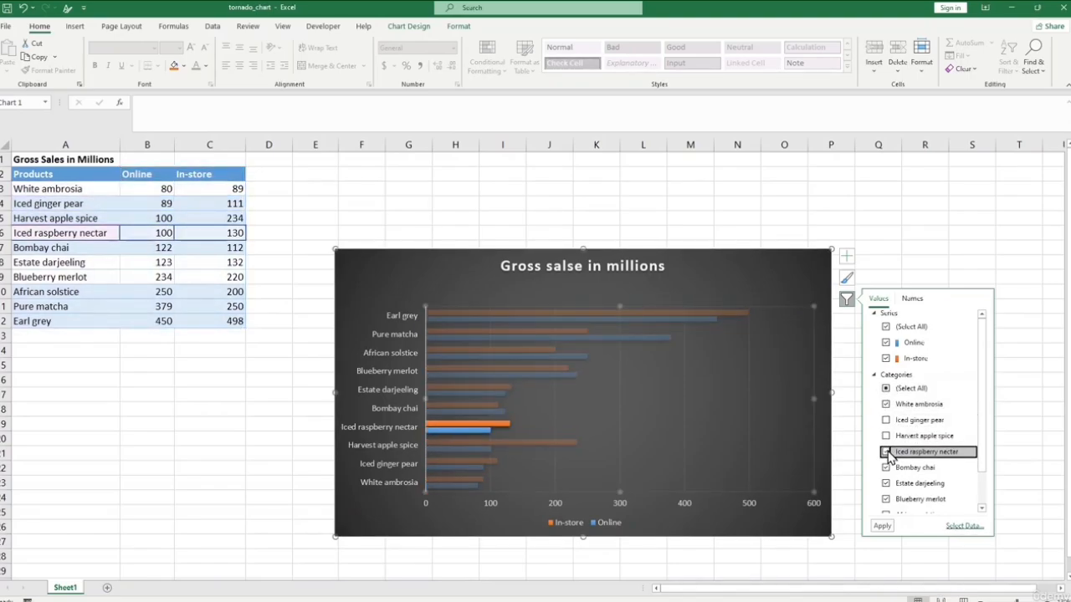
{"action": "left_click", "coordinate": [886, 467]}
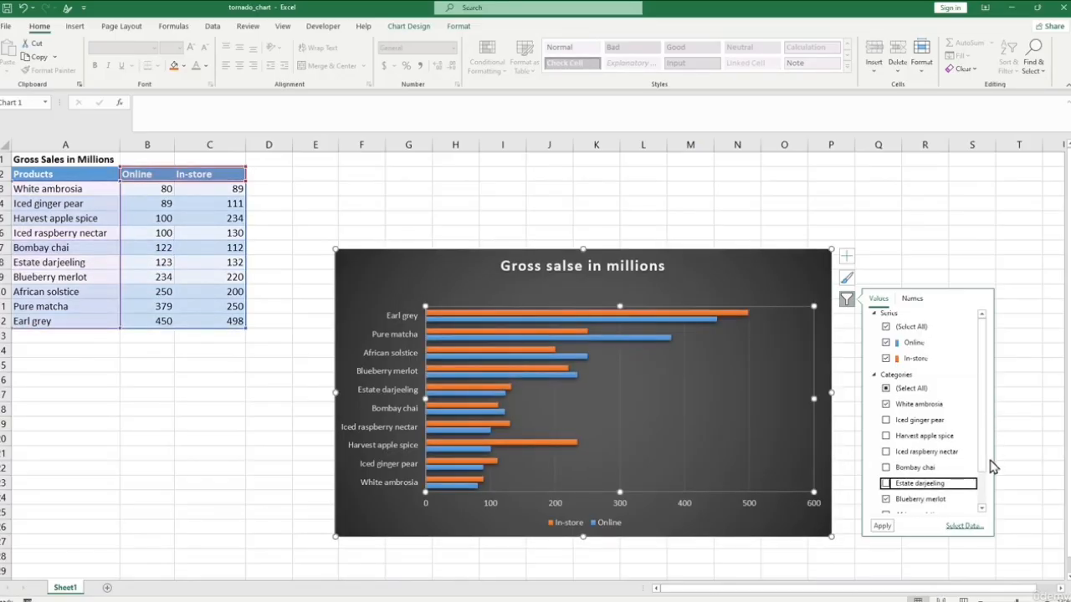
{"action": "scroll", "coordinate": [992, 466], "scroll_direction": "down", "scroll_amount": 1}
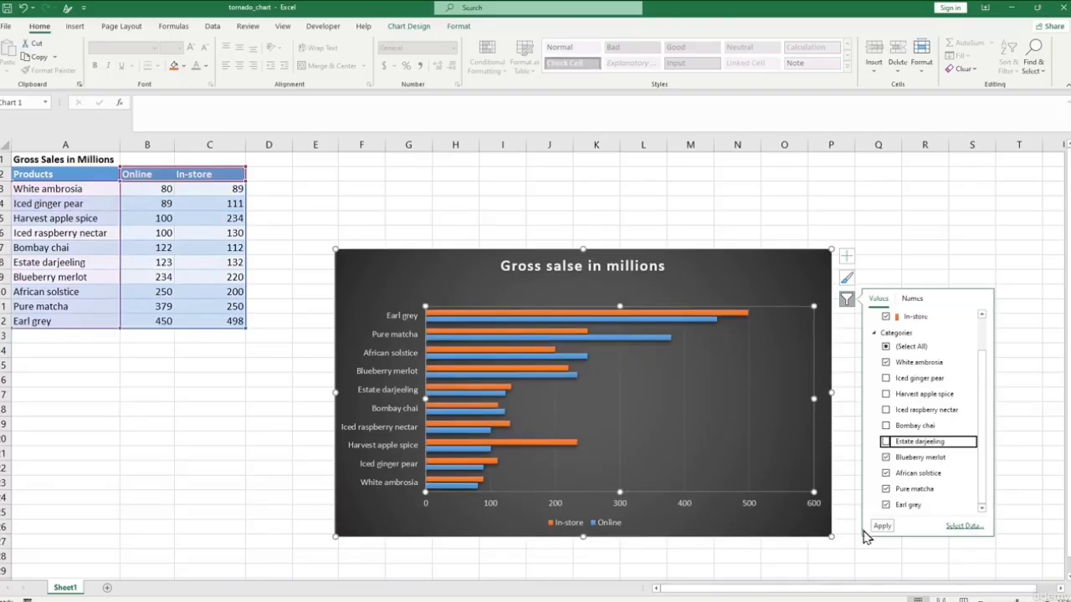
{"action": "left_click", "coordinate": [880, 527]}
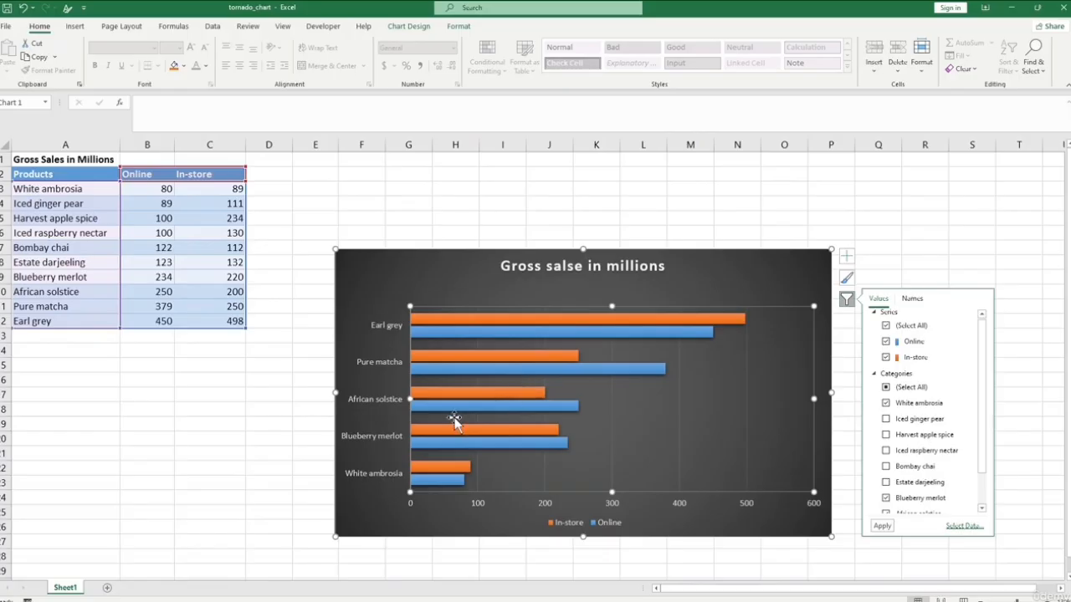
Restore all product categories and filter the chart to the Online series alone, then to the In-store series alone
{"action": "left_click", "coordinate": [886, 389]}
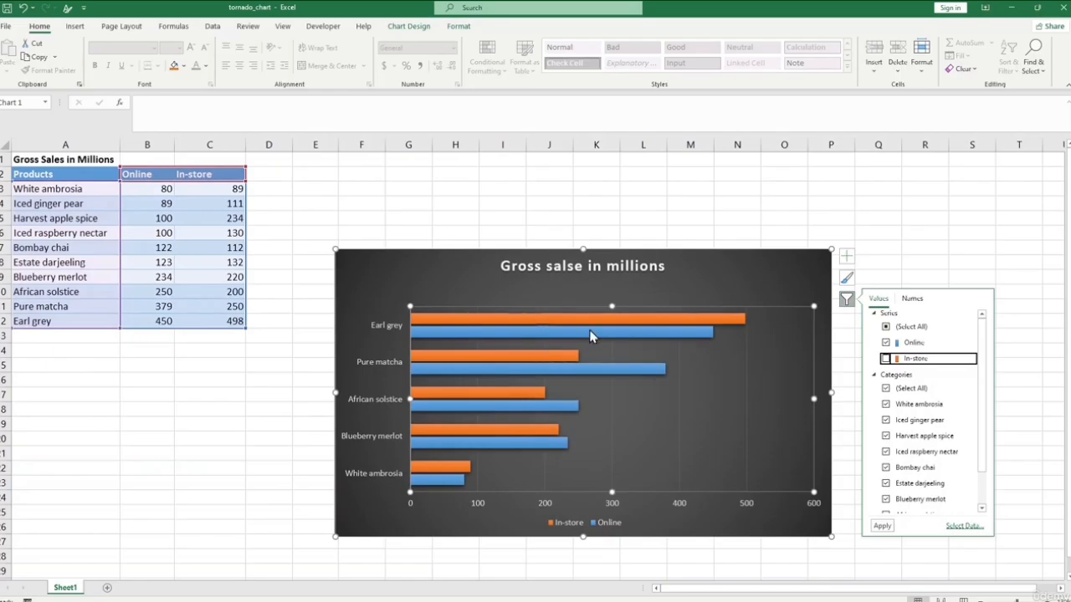
{"action": "left_click", "coordinate": [883, 527]}
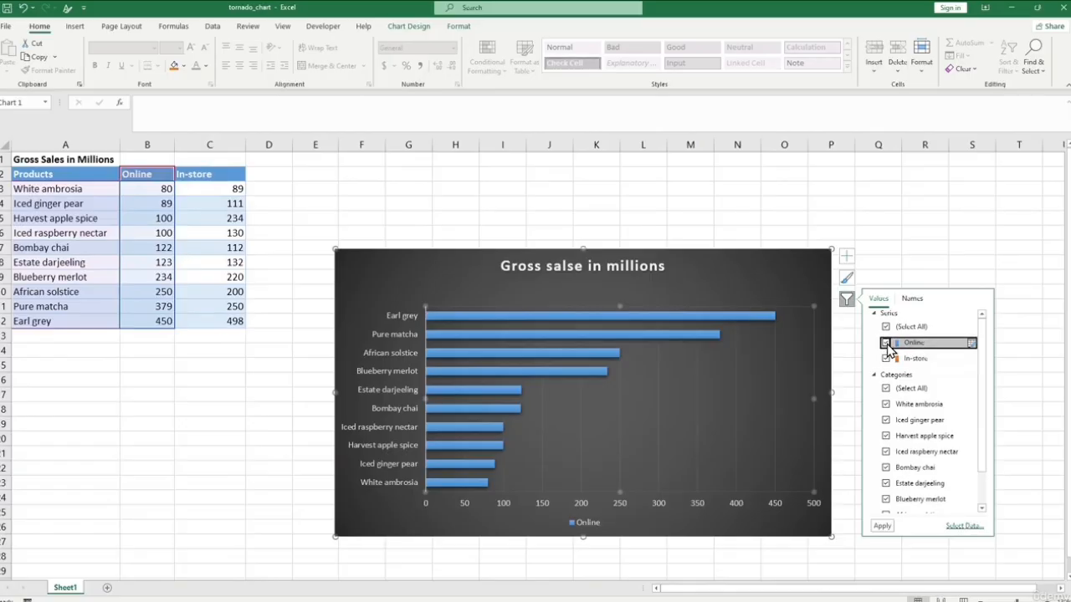
{"action": "left_click", "coordinate": [885, 527]}
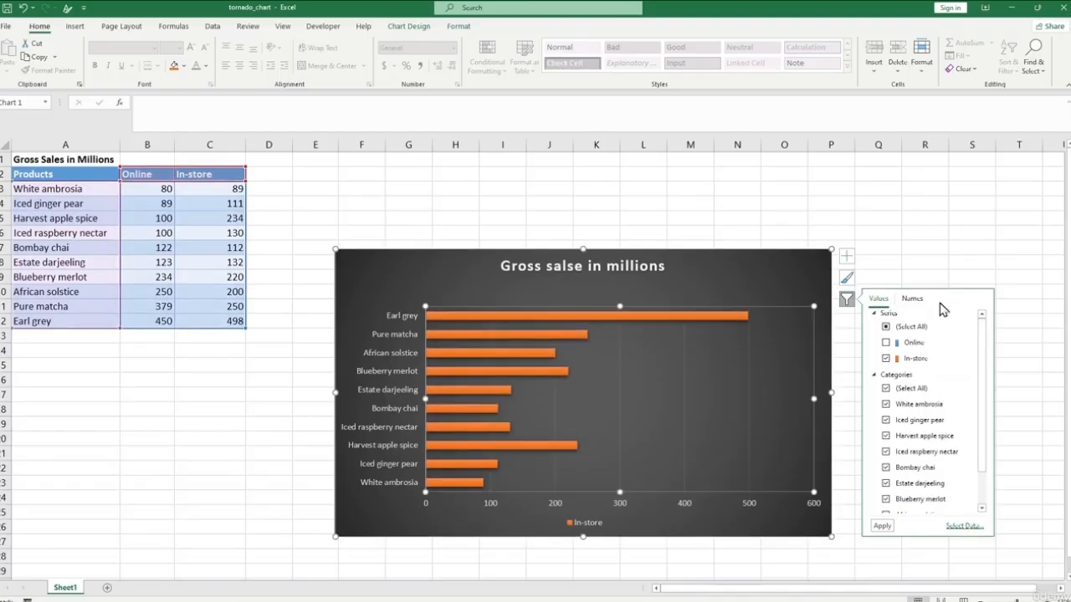
Review the series and category name options in the chart filter
{"action": "left_click", "coordinate": [912, 300]}
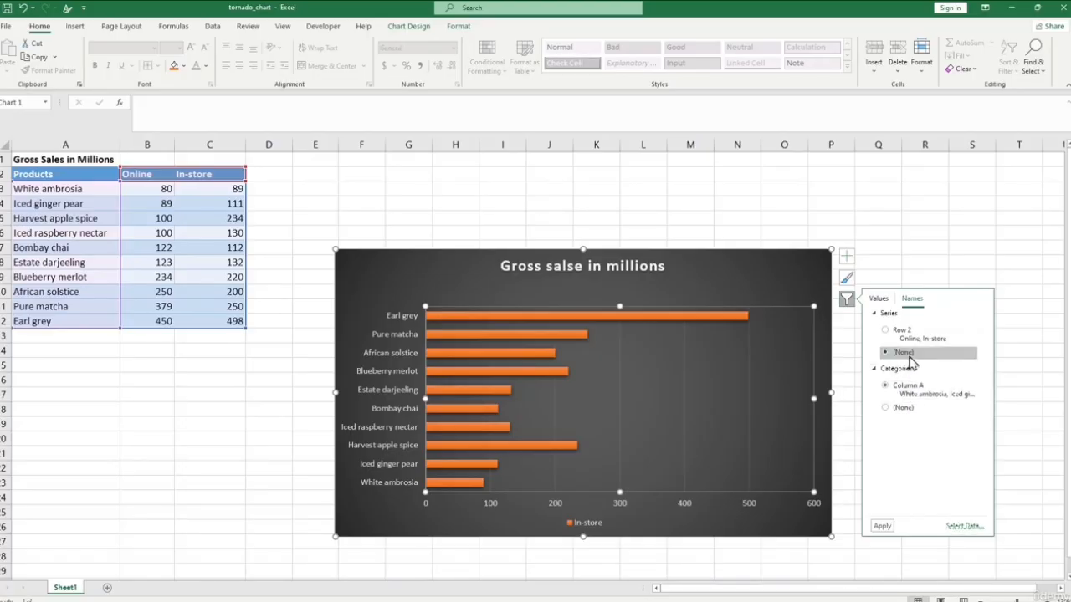
{"action": "left_click", "coordinate": [1019, 439]}
{"action": "left_click", "coordinate": [671, 359]}
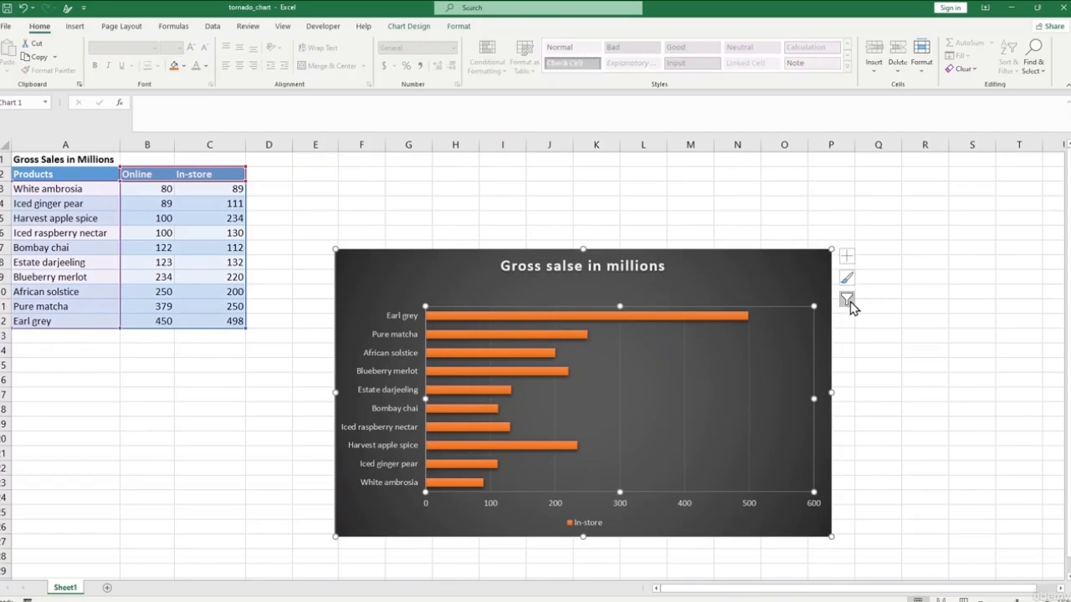
Reselect all series in the chart filter so both Online and In-store are plotted
{"action": "left_click", "coordinate": [846, 300]}
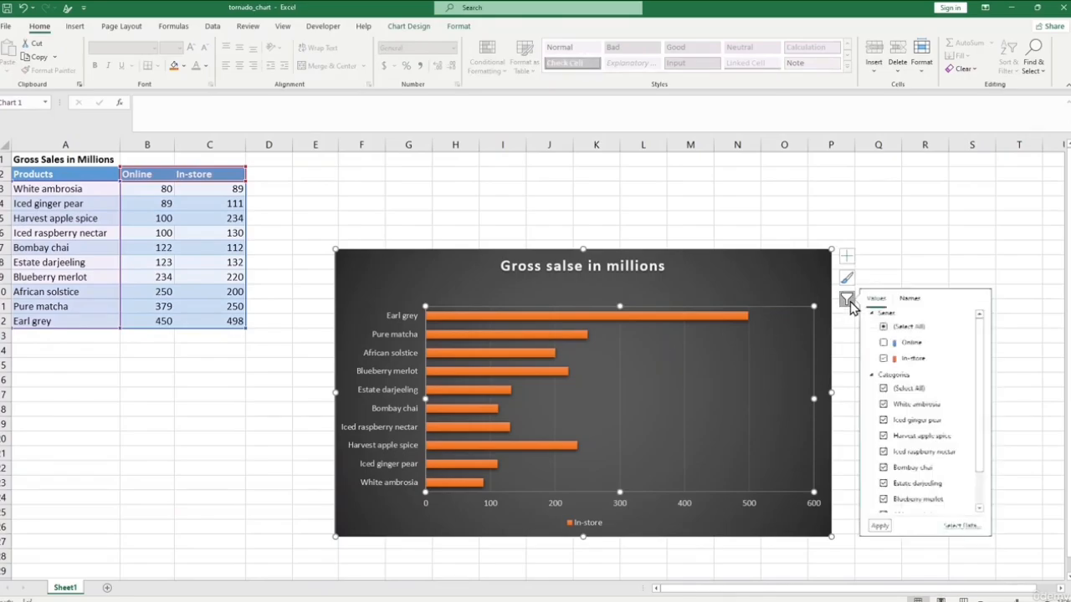
{"action": "left_click", "coordinate": [887, 328]}
{"action": "left_click", "coordinate": [885, 327]}
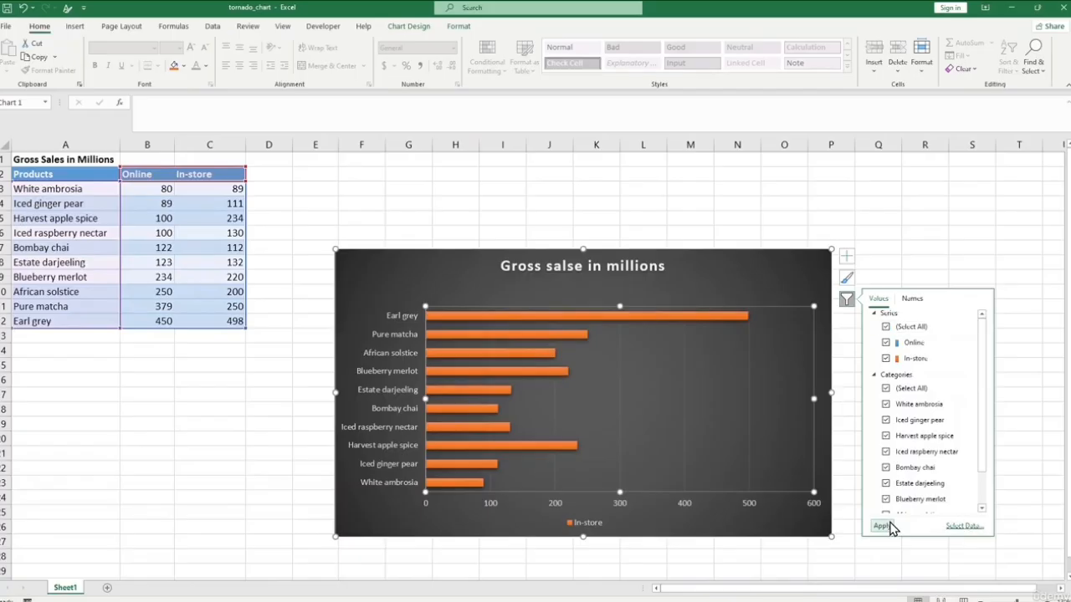
{"action": "left_click", "coordinate": [883, 526]}
{"action": "left_click", "coordinate": [955, 246]}
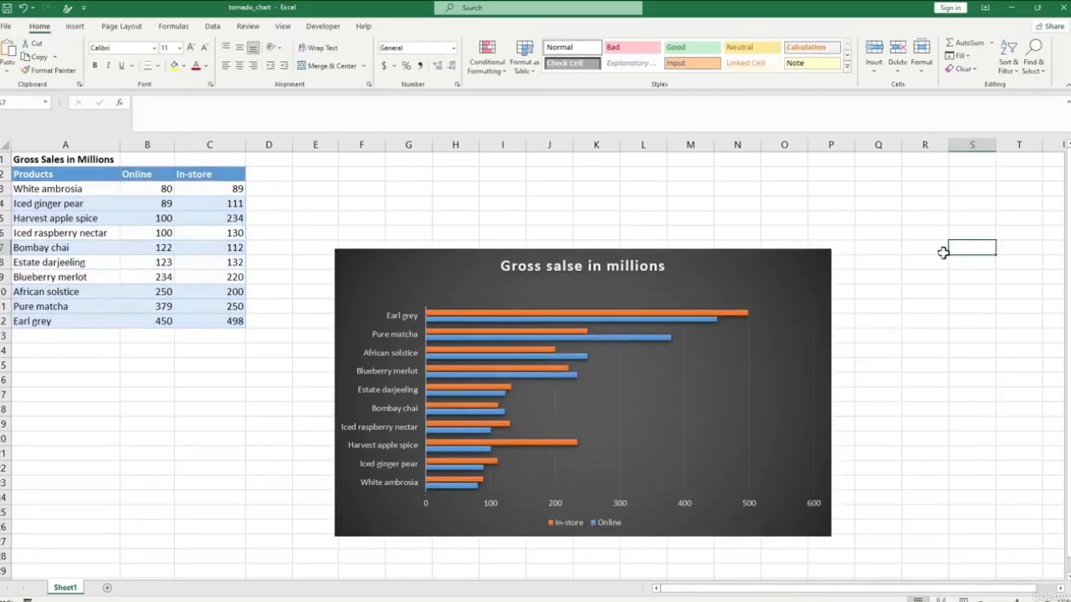
Change the selected bar chart to a 2-D clustered column chart
{"action": "left_click", "coordinate": [569, 366]}
{"action": "left_click", "coordinate": [748, 276]}
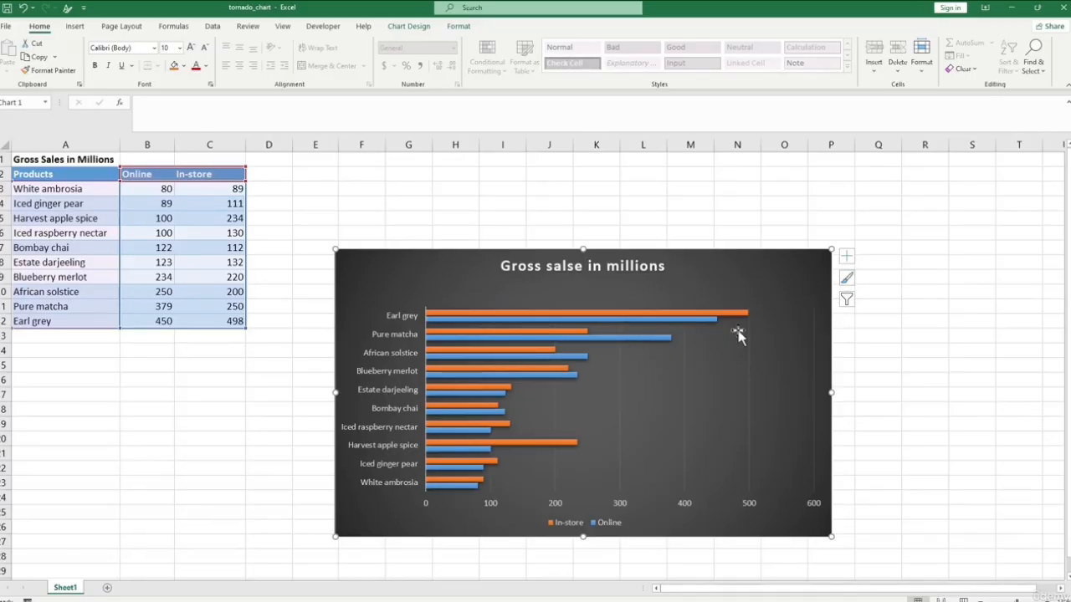
{"action": "left_click", "coordinate": [75, 27]}
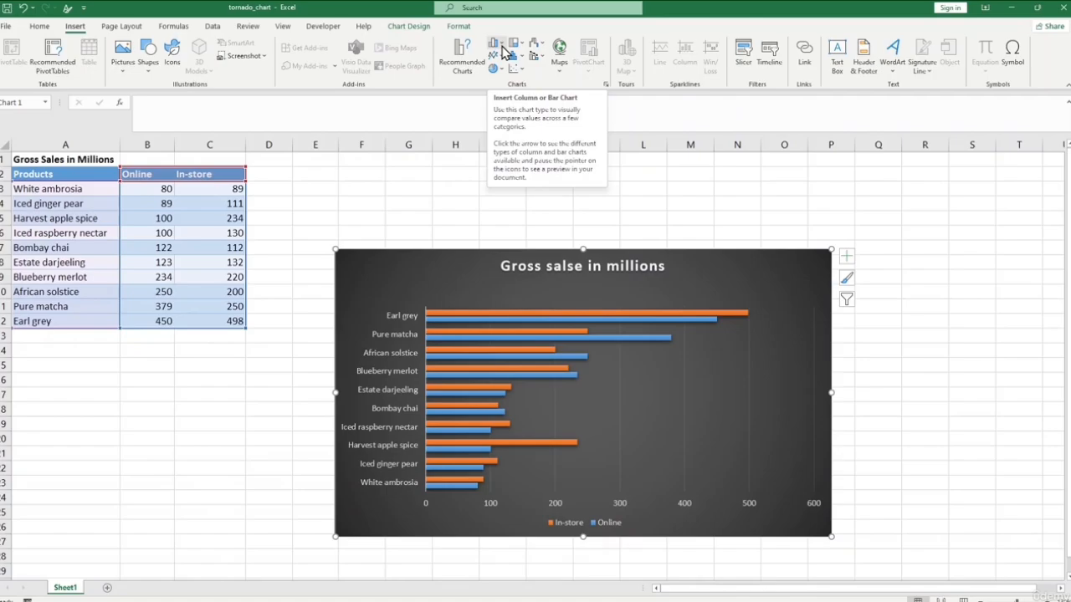
{"action": "left_click", "coordinate": [504, 52]}
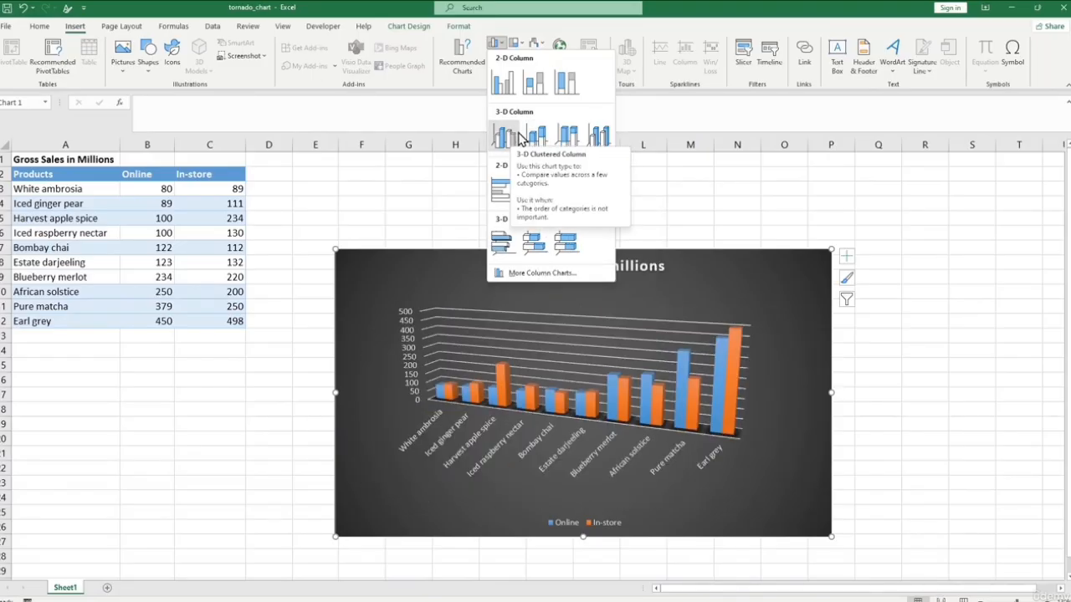
{"action": "left_click", "coordinate": [503, 92]}
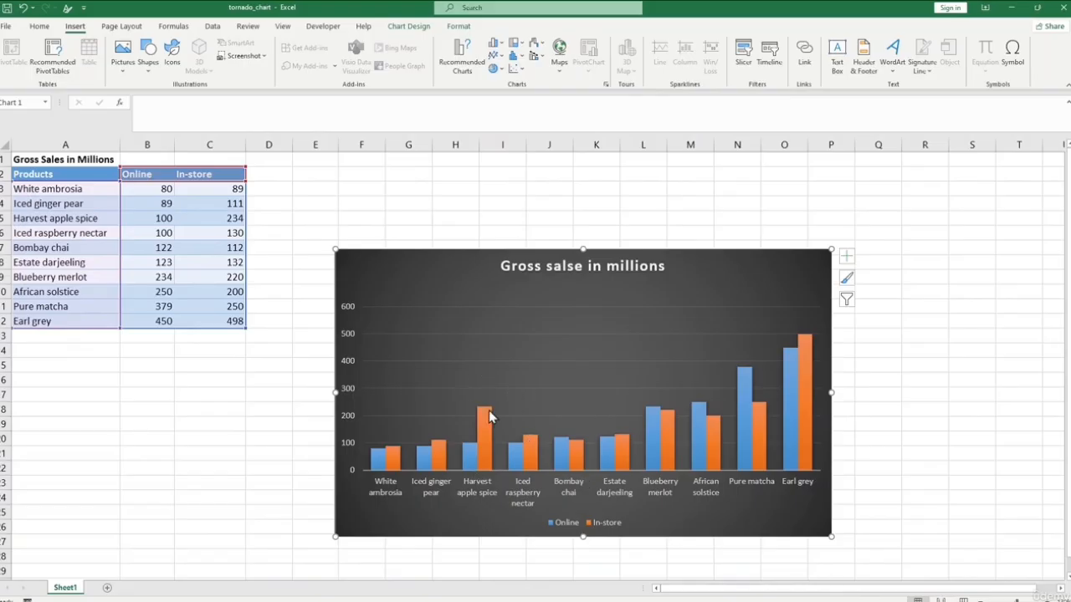
Convert the chart to the Sunburst type and apply the light gray style with category labels and a legend beside the ring
{"action": "left_click", "coordinate": [518, 44]}
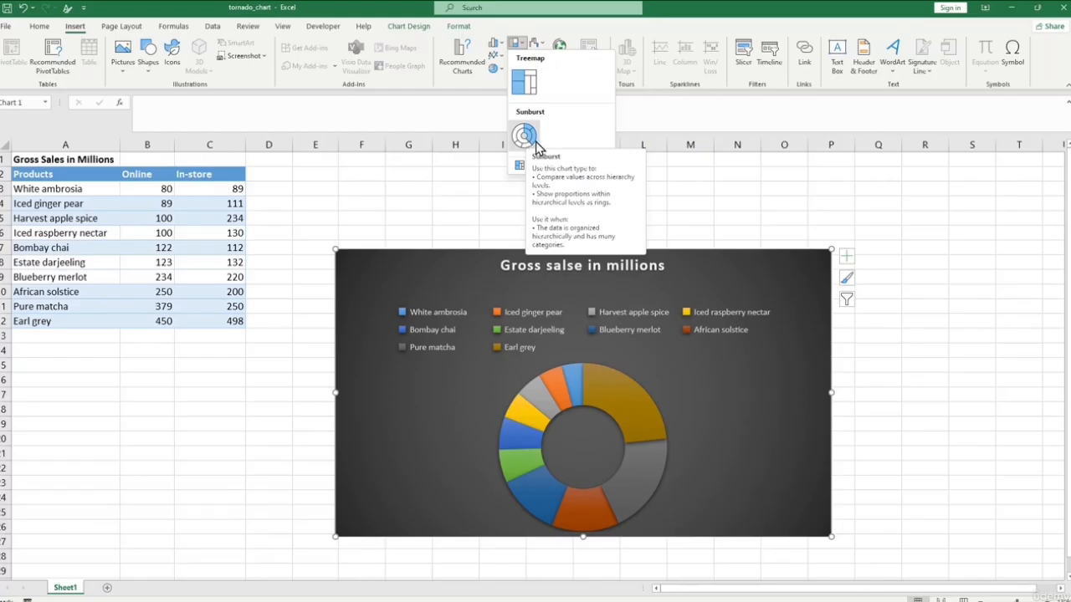
{"action": "left_click", "coordinate": [527, 137]}
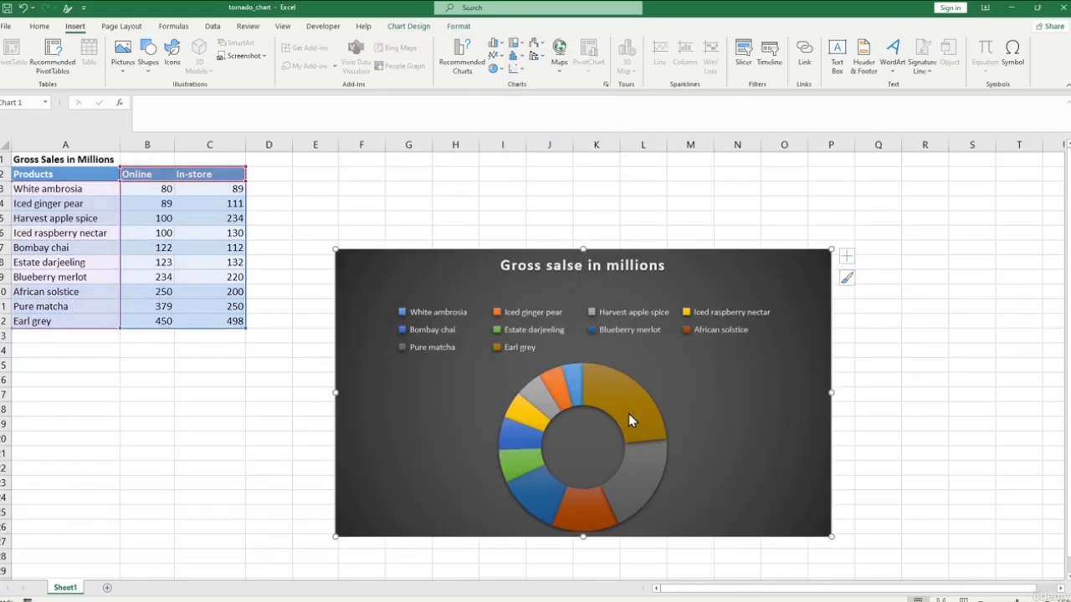
{"action": "left_click", "coordinate": [717, 413]}
{"action": "left_click", "coordinate": [654, 422]}
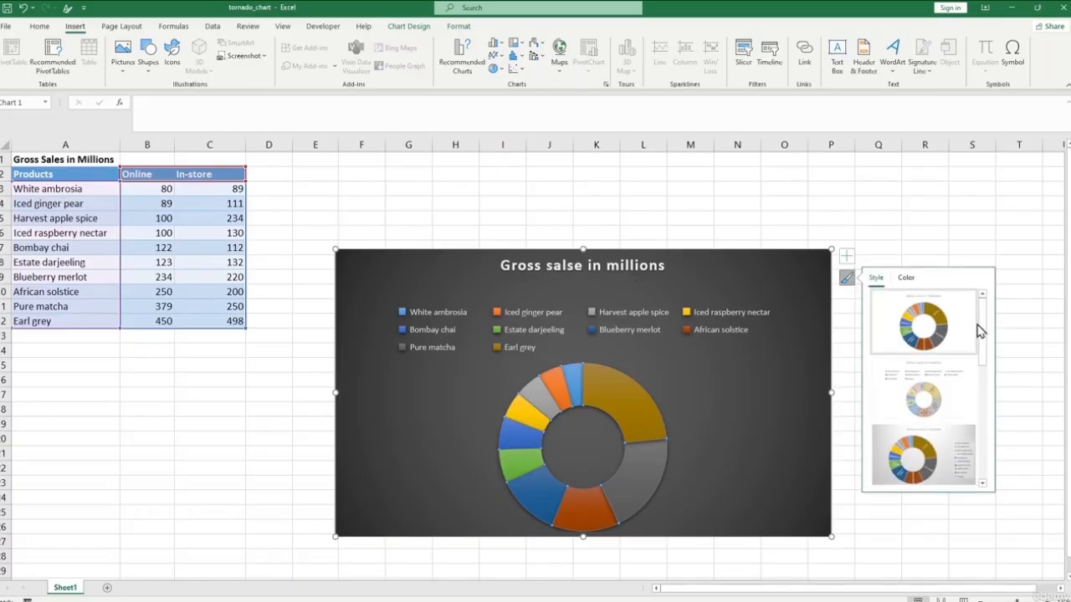
{"action": "left_click_drag", "start_coordinate": [979, 339], "coordinate": [985, 460]}
{"action": "left_click", "coordinate": [952, 424]}
{"action": "left_click", "coordinate": [931, 316]}
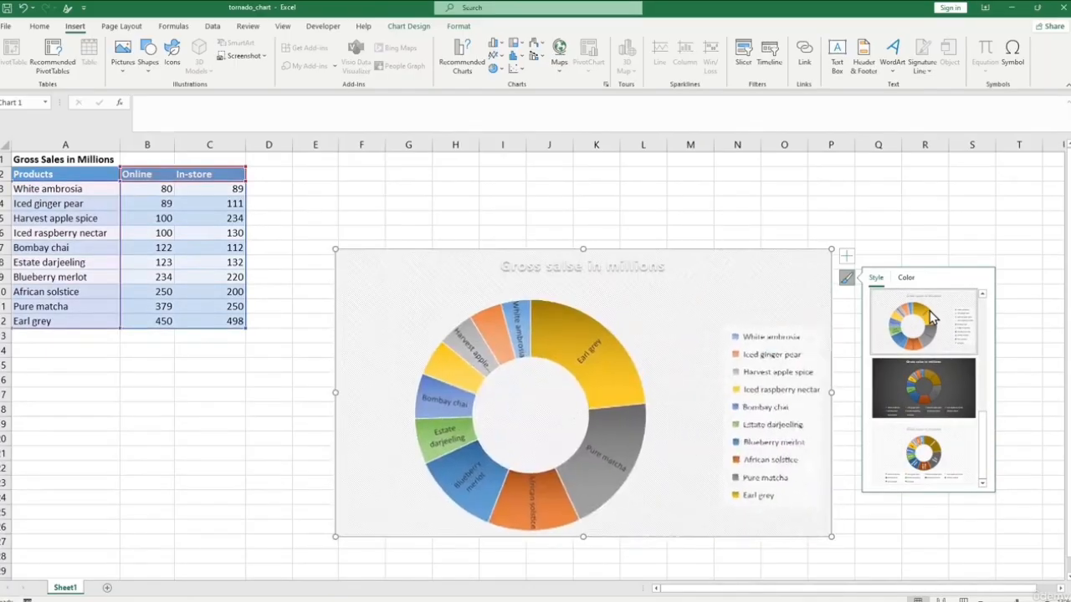
Turn the chart's data labels, title and legend off and back on one after another
{"action": "left_click", "coordinate": [845, 257]}
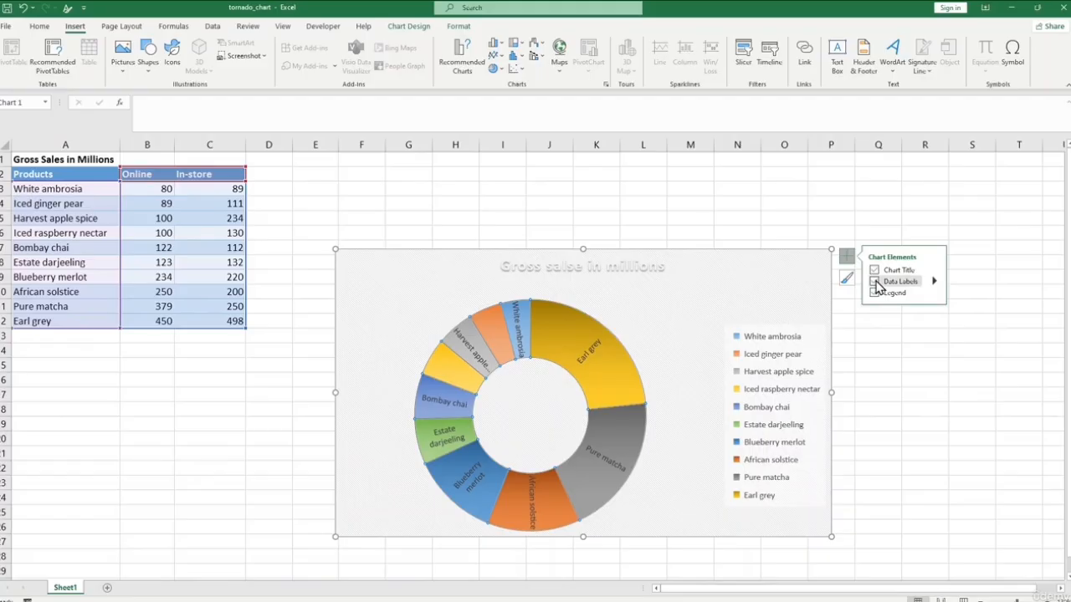
{"action": "left_click", "coordinate": [874, 282]}
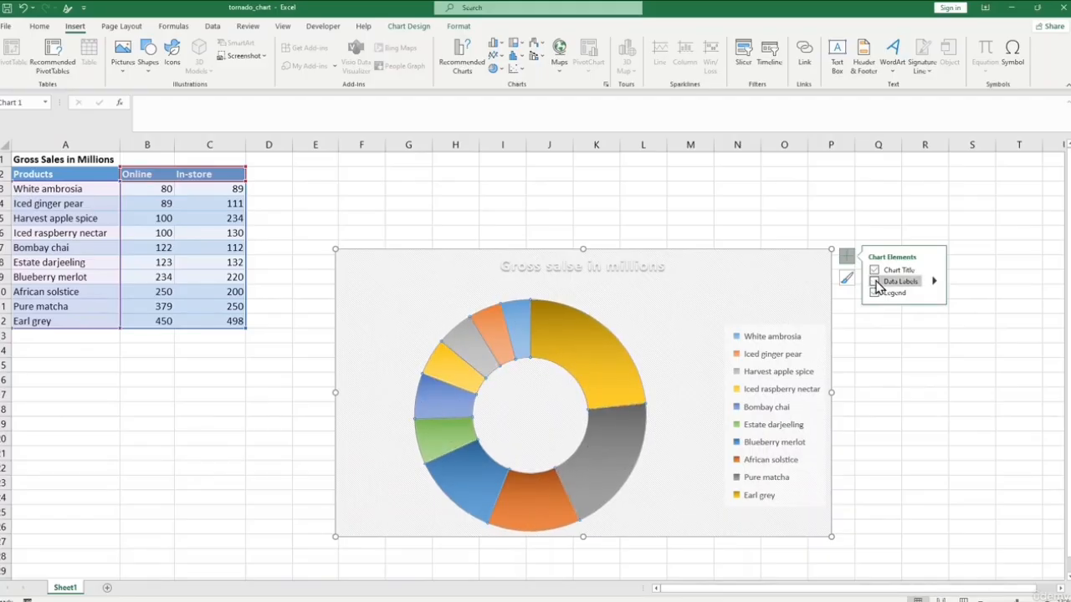
{"action": "left_click", "coordinate": [874, 282]}
{"action": "left_click", "coordinate": [874, 270]}
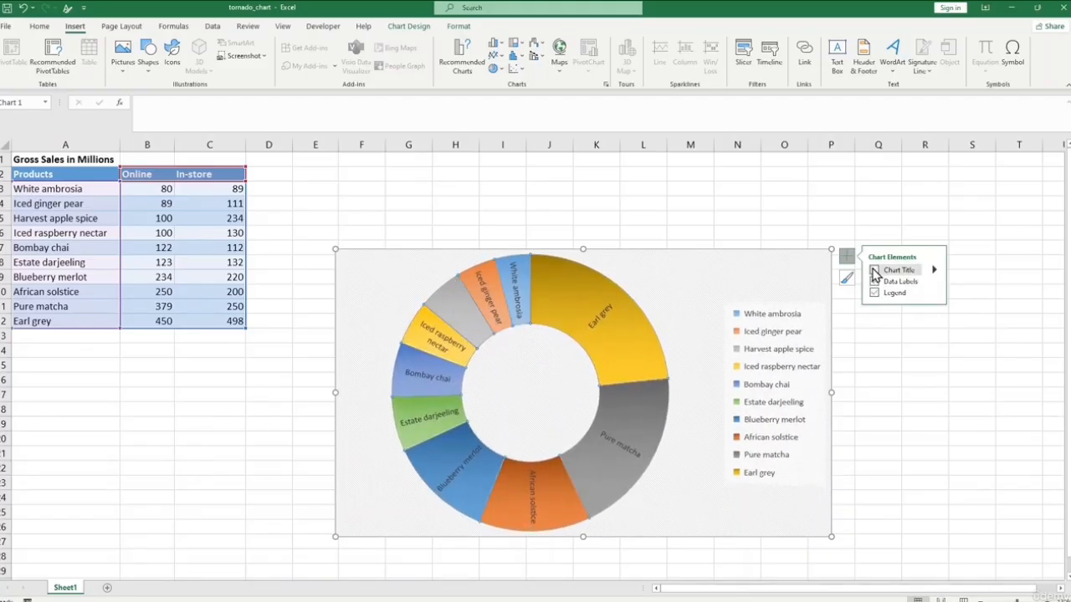
{"action": "left_click", "coordinate": [874, 271]}
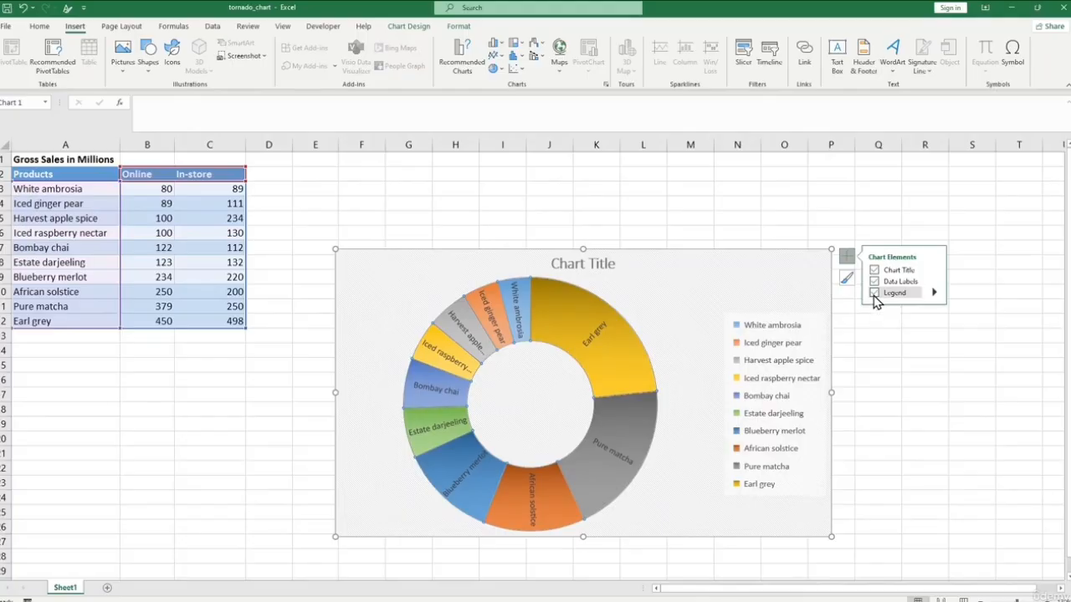
{"action": "left_click", "coordinate": [874, 295]}
{"action": "left_click", "coordinate": [874, 294]}
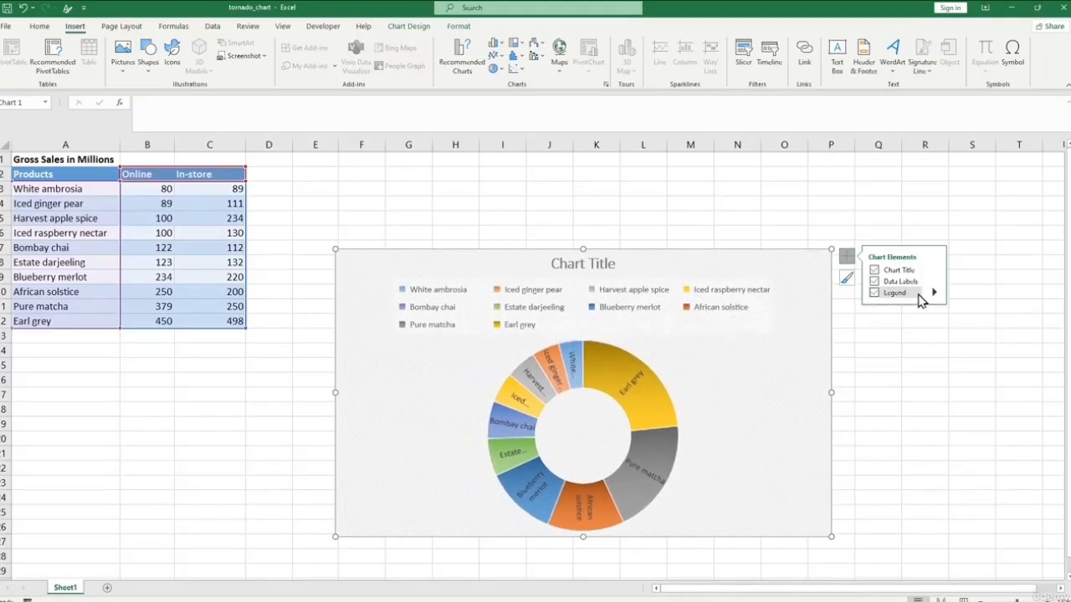
Place the chart's legend at the bottom and deselect the chart
{"action": "left_click", "coordinate": [934, 292]}
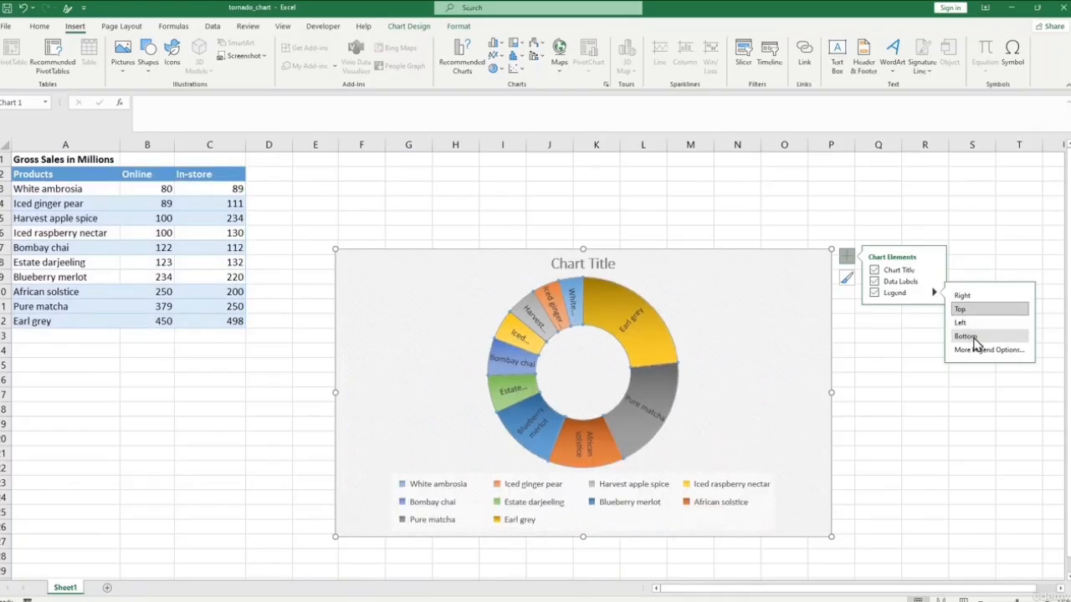
{"action": "left_click", "coordinate": [970, 336]}
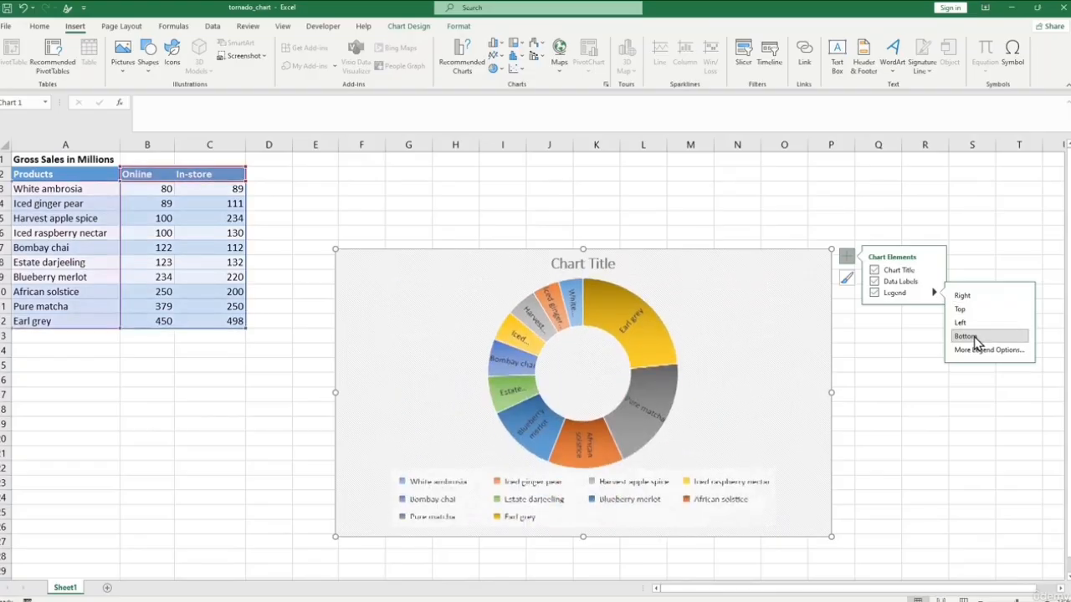
{"action": "left_click", "coordinate": [934, 368]}
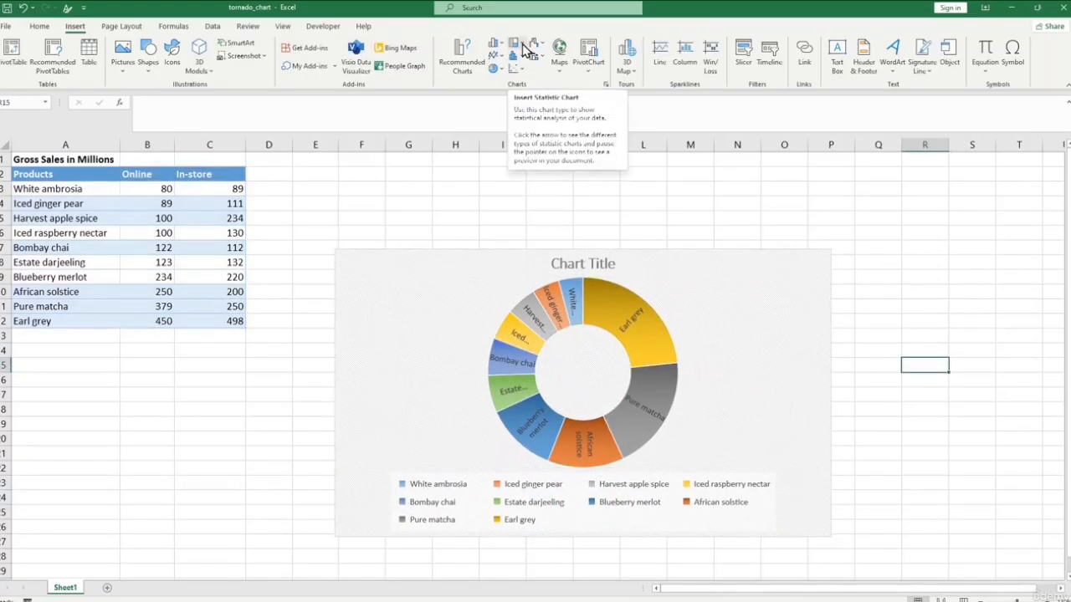
Try inserting a Stacked Line with Markers chart from the empty cell, and reselect the existing ring chart
{"action": "left_click", "coordinate": [500, 57]}
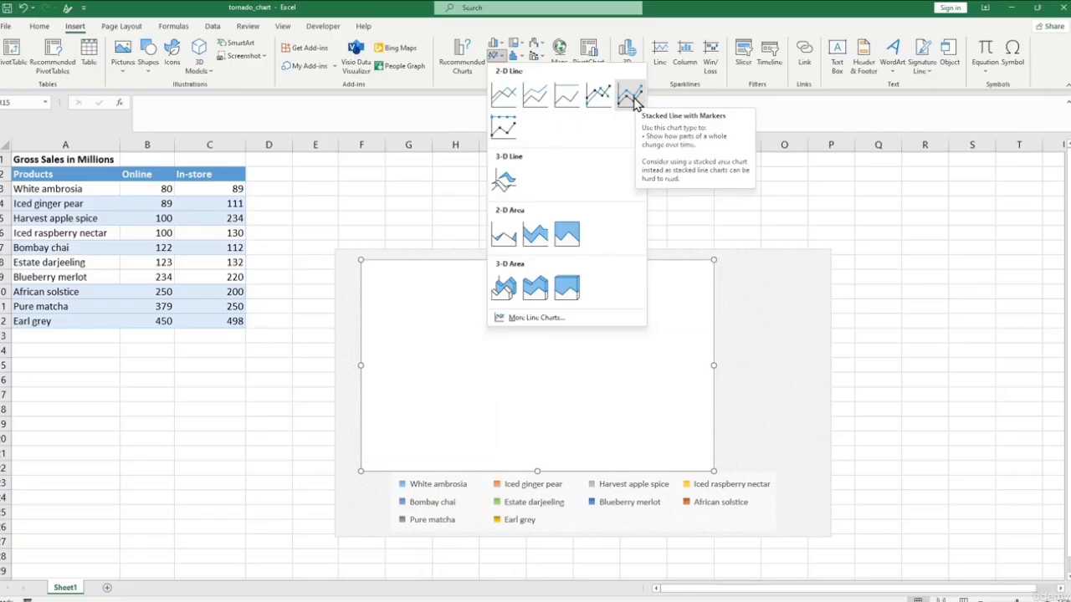
{"action": "left_click", "coordinate": [632, 99]}
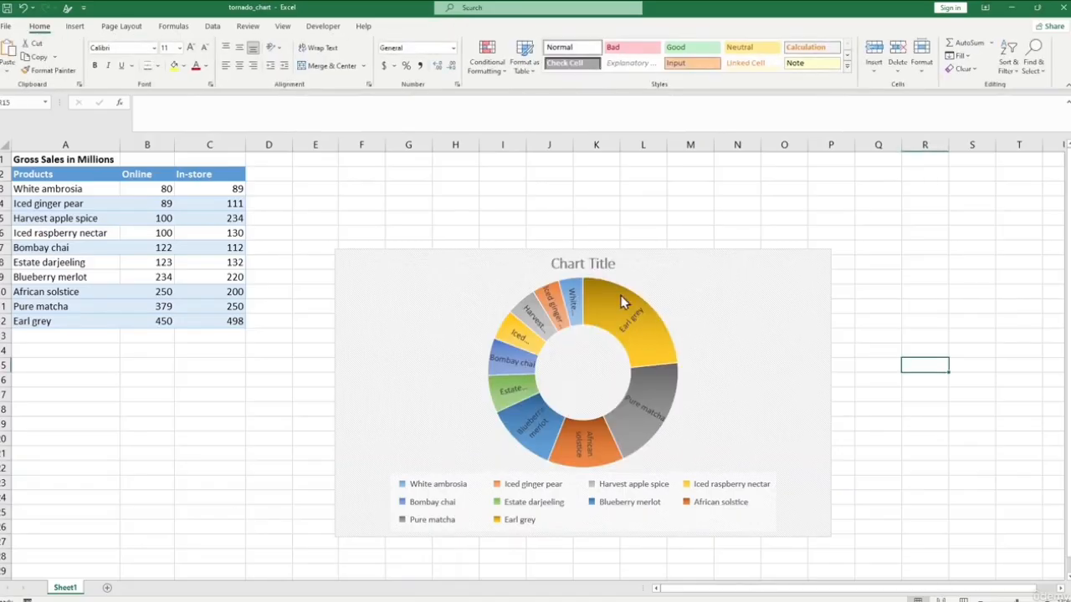
{"action": "left_click", "coordinate": [697, 366]}
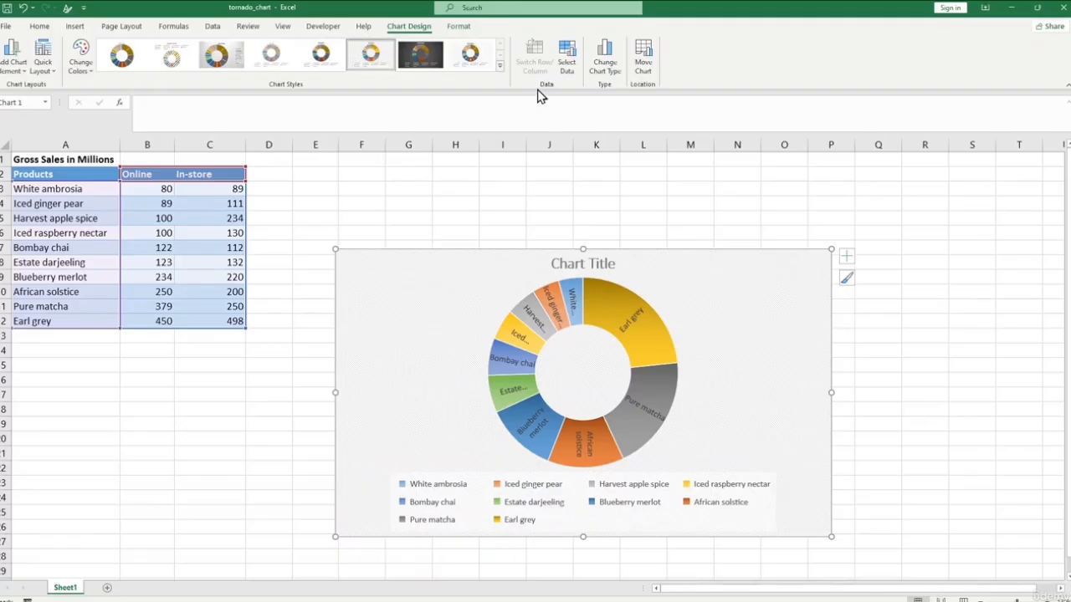
Convert the ring chart to a 3-D Pie chart
{"action": "left_click", "coordinate": [80, 27]}
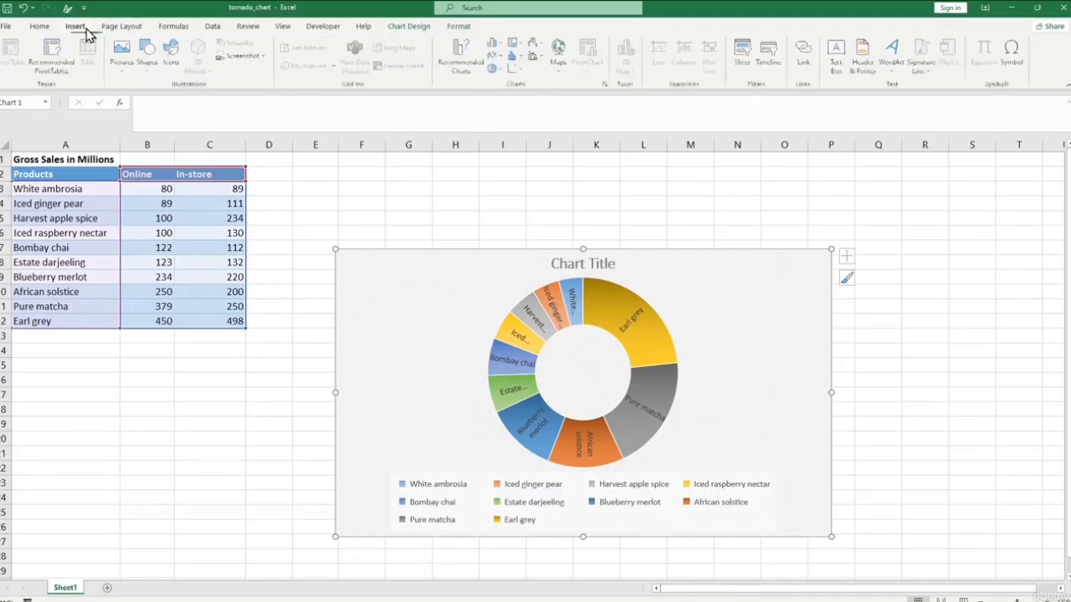
{"action": "left_click", "coordinate": [517, 59]}
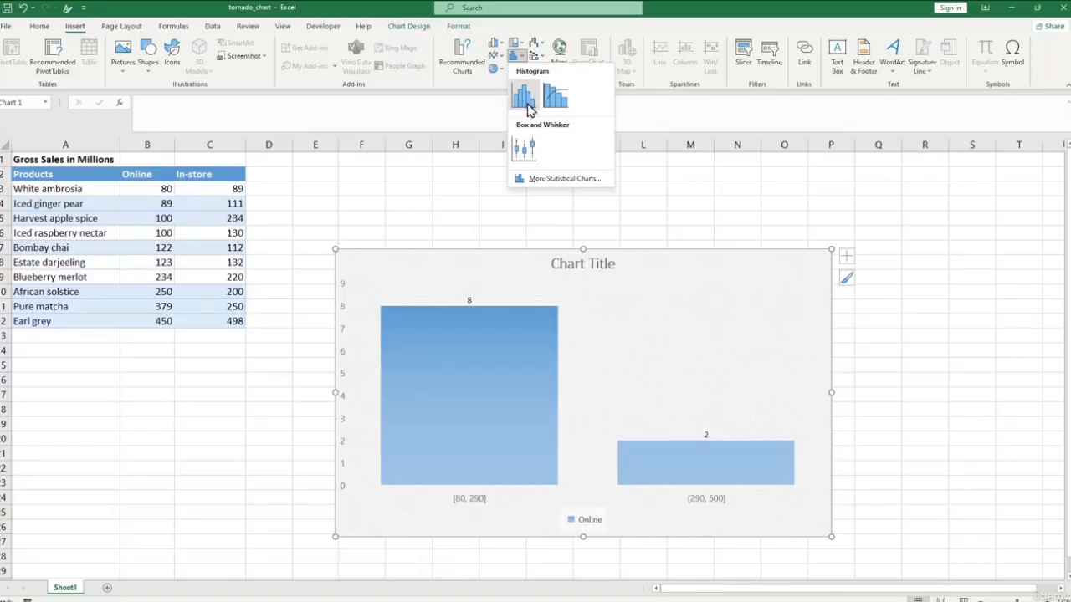
{"action": "left_click", "coordinate": [497, 70]}
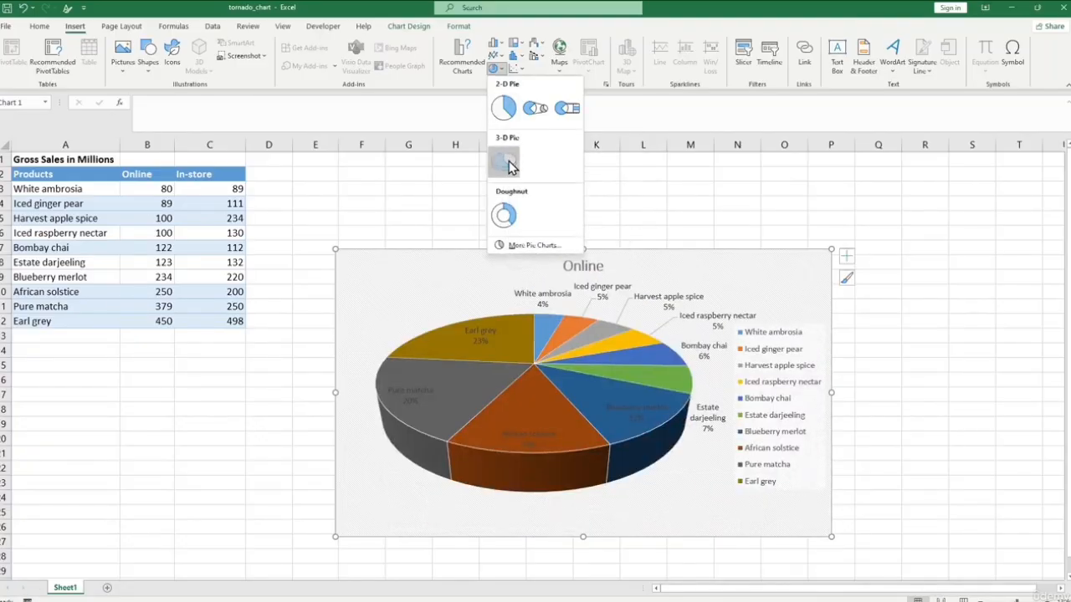
{"action": "left_click", "coordinate": [508, 161]}
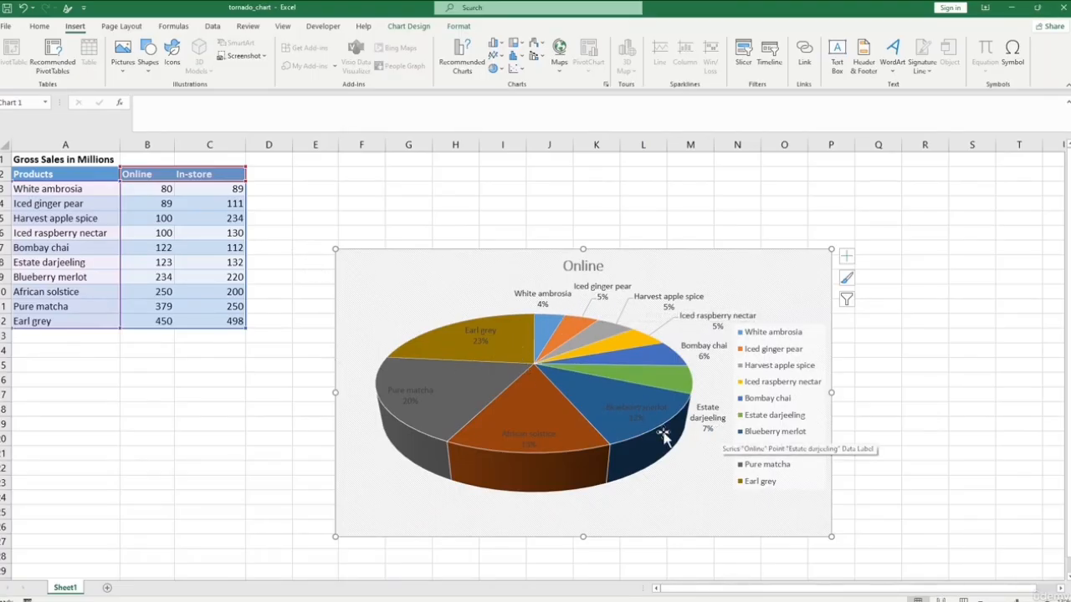
Filter the 3-D pie chart to plot the In-store series instead of Online, and deselect the chart
{"action": "left_click", "coordinate": [540, 357]}
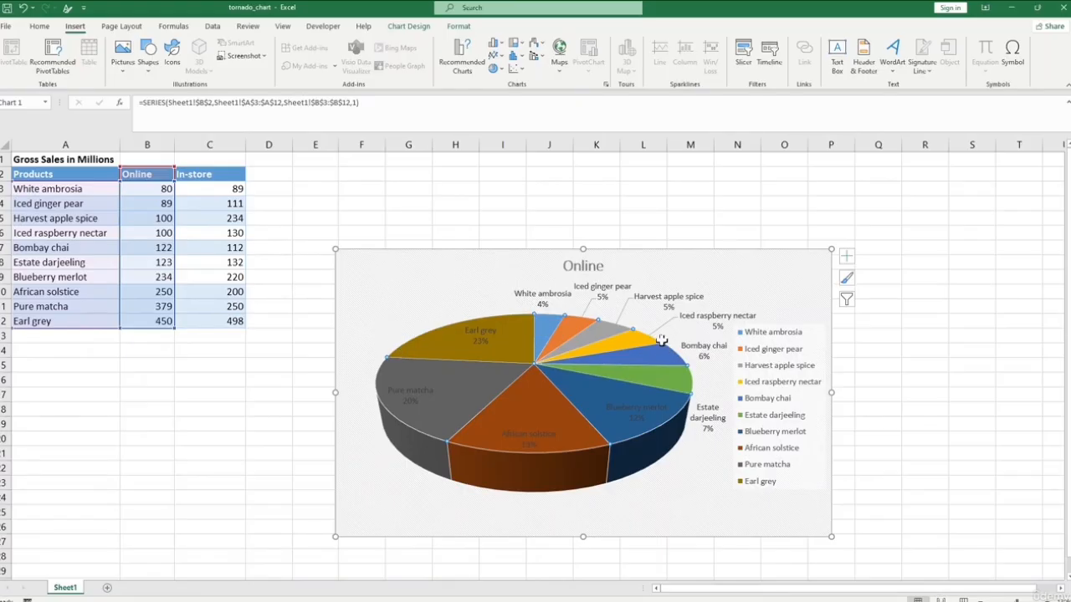
{"action": "left_click", "coordinate": [594, 266]}
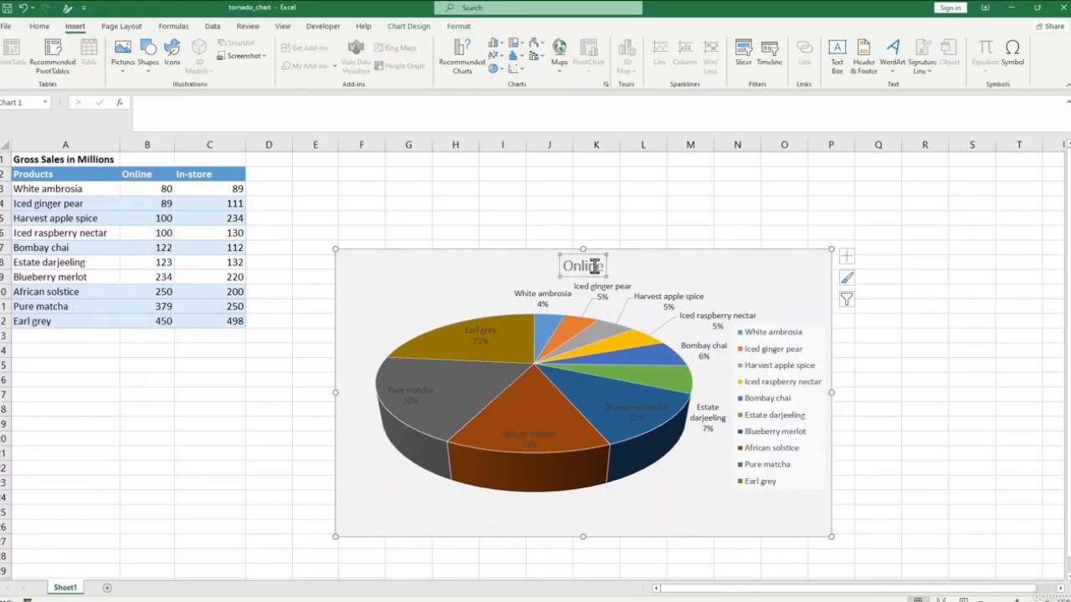
{"action": "left_click", "coordinate": [709, 454]}
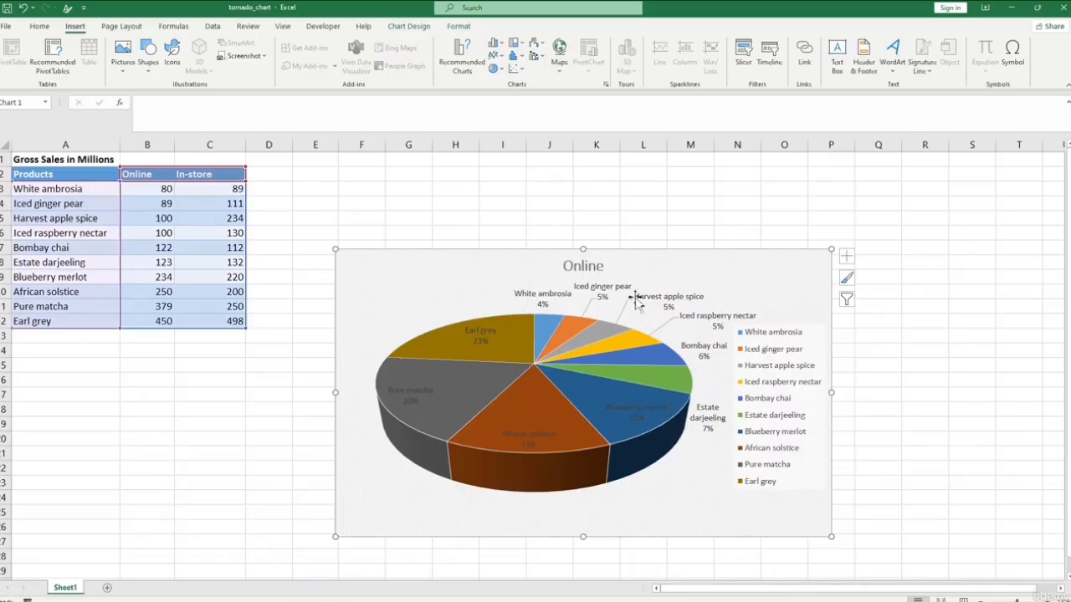
{"action": "left_click", "coordinate": [591, 269]}
{"action": "left_click", "coordinate": [847, 299]}
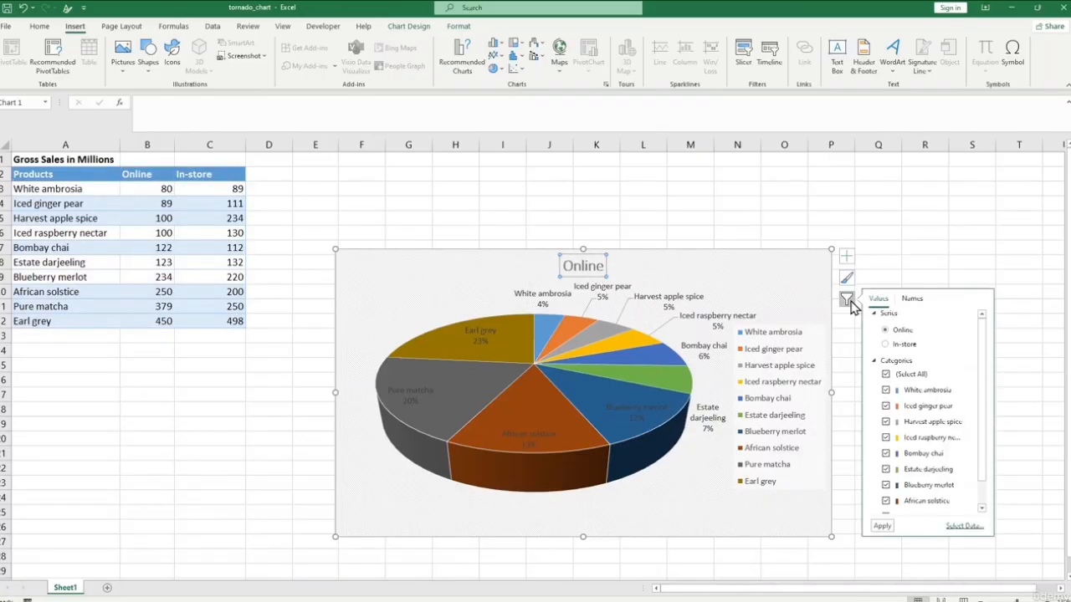
{"action": "left_click", "coordinate": [886, 344]}
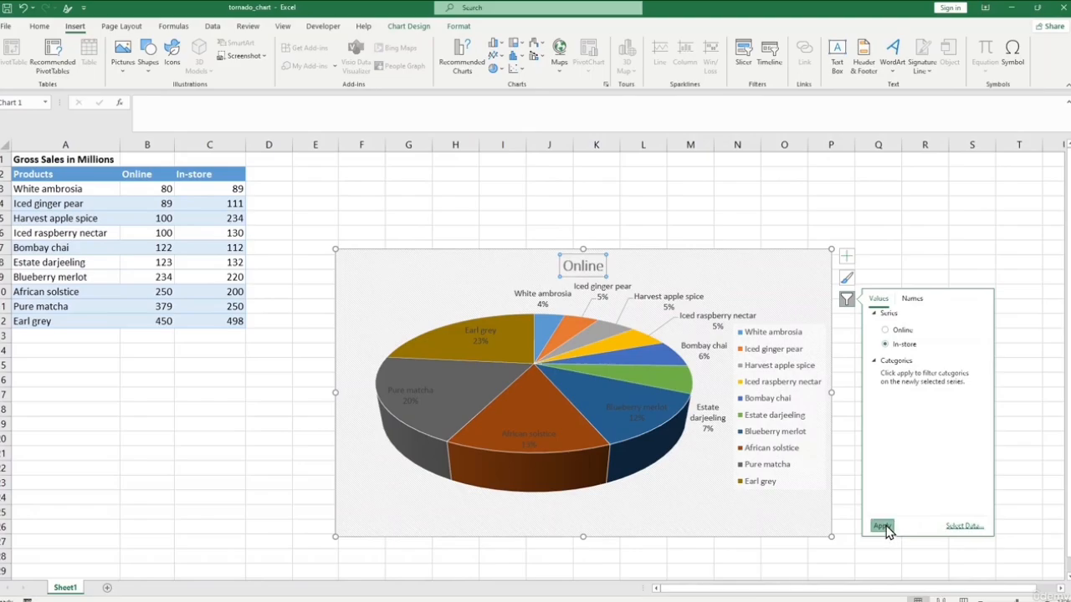
{"action": "left_click", "coordinate": [882, 526]}
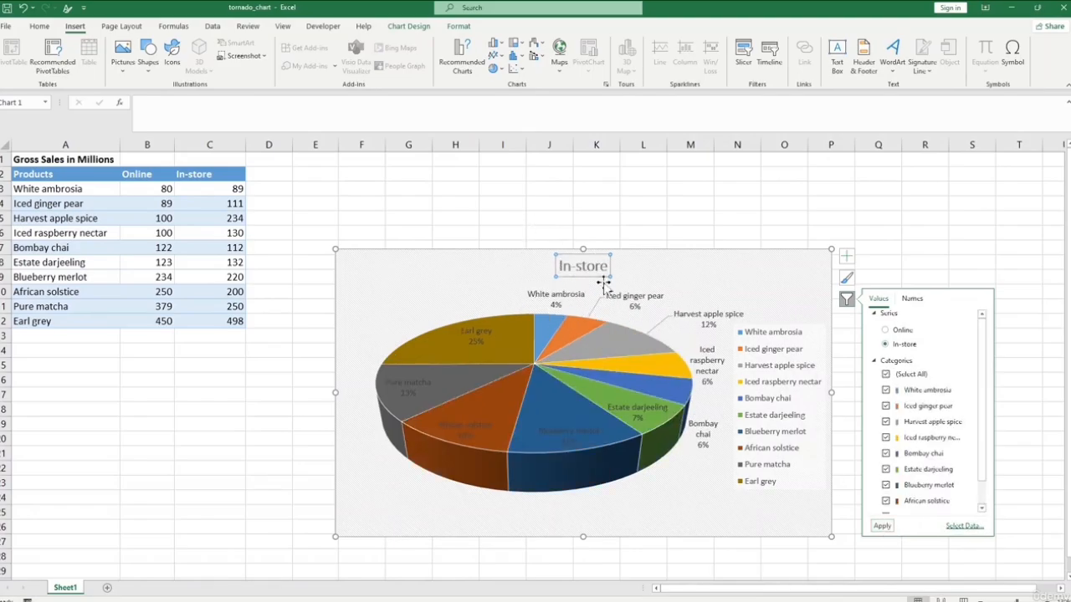
{"action": "left_click", "coordinate": [886, 330]}
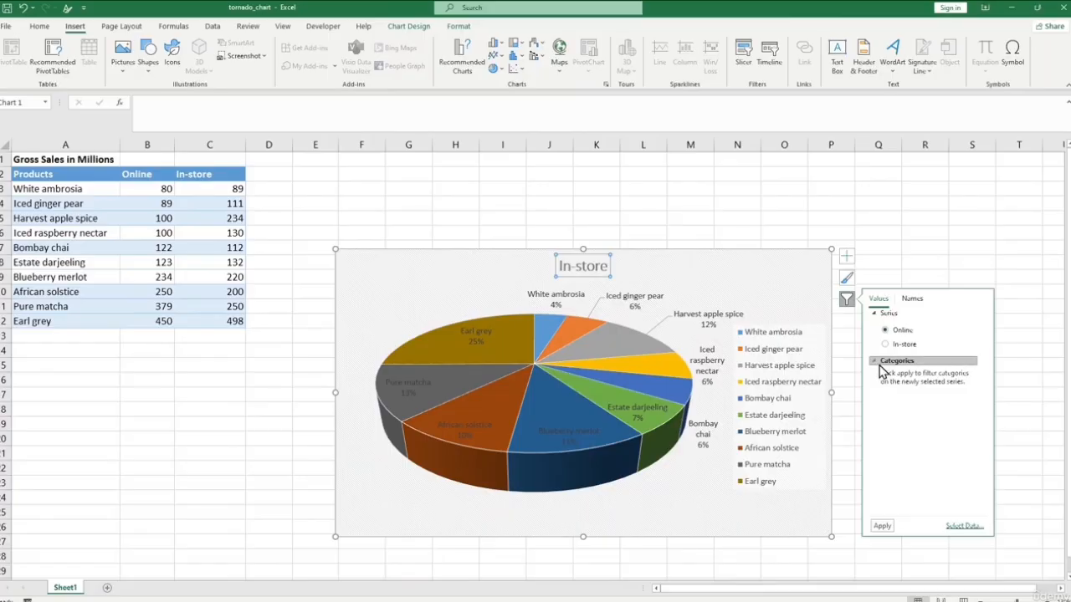
{"action": "left_click", "coordinate": [886, 344]}
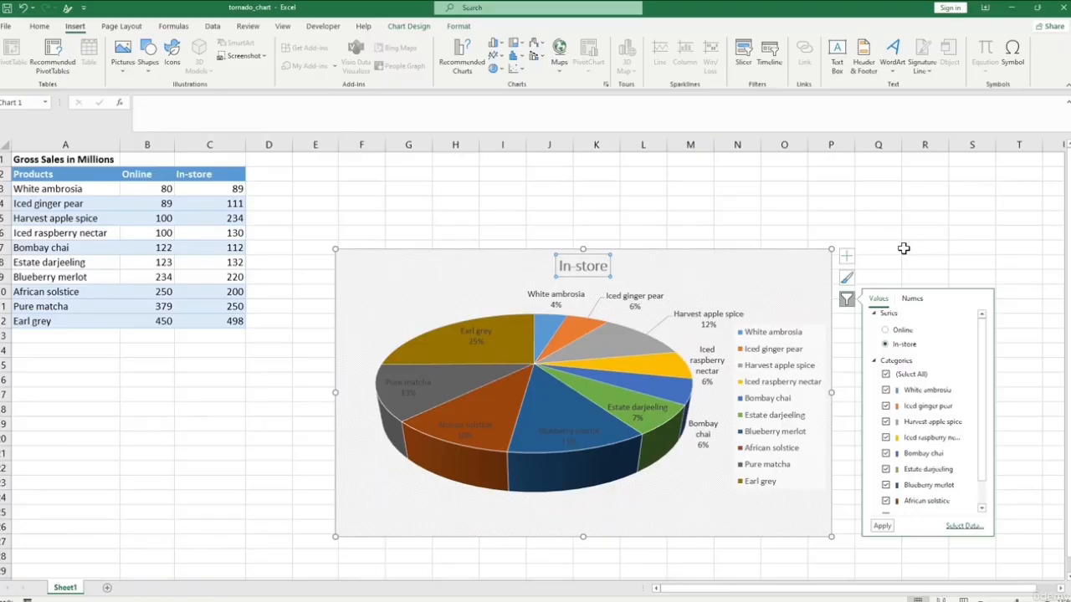
{"action": "left_click", "coordinate": [903, 249]}
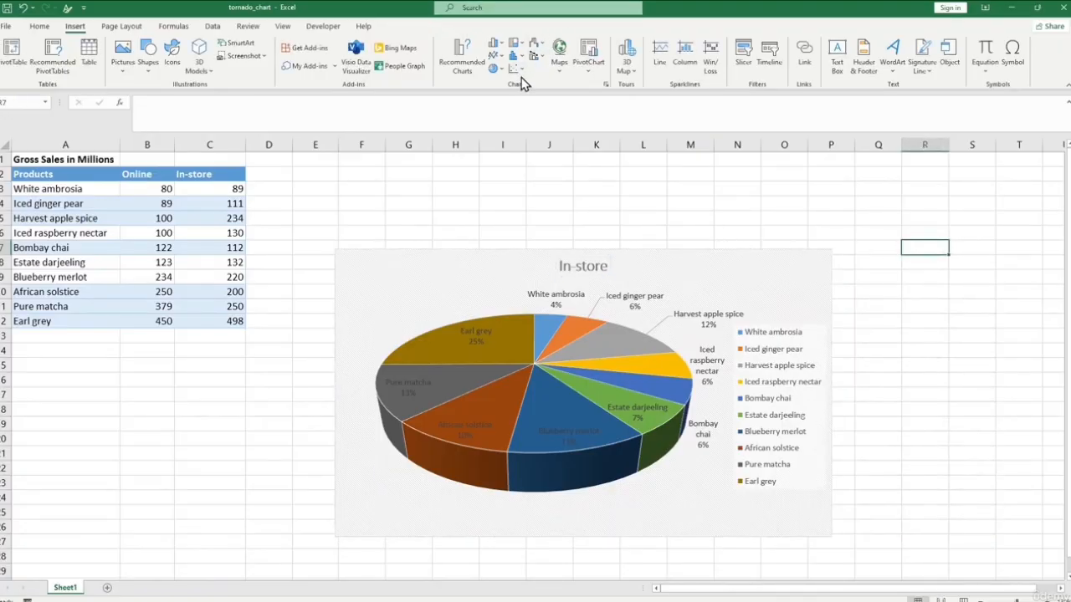
Try inserting a Pareto chart from an empty cell outside the data, and undo the insertion
{"action": "left_click", "coordinate": [519, 56]}
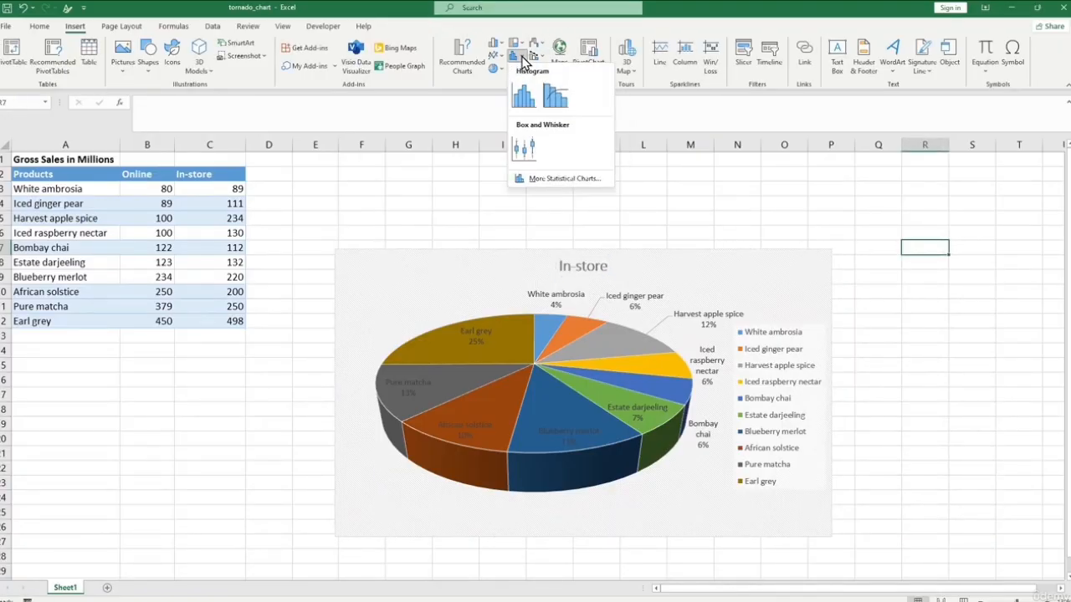
{"action": "left_click", "coordinate": [552, 99]}
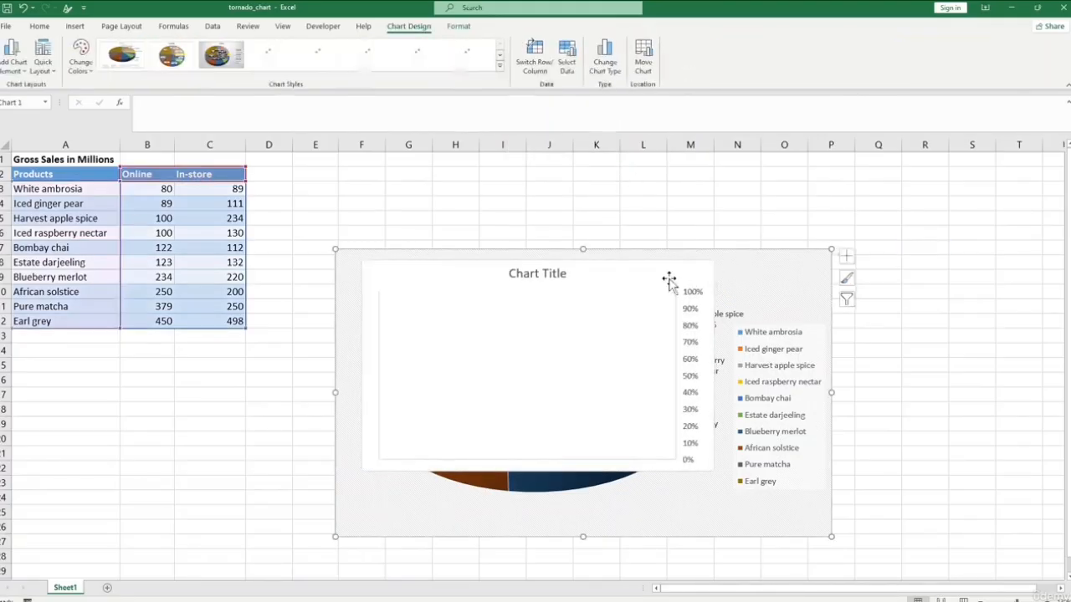
{"action": "key", "text": "ctrl+z"}
Delete the In-store 3-D pie chart from the sheet
{"action": "left_click", "coordinate": [547, 268]}
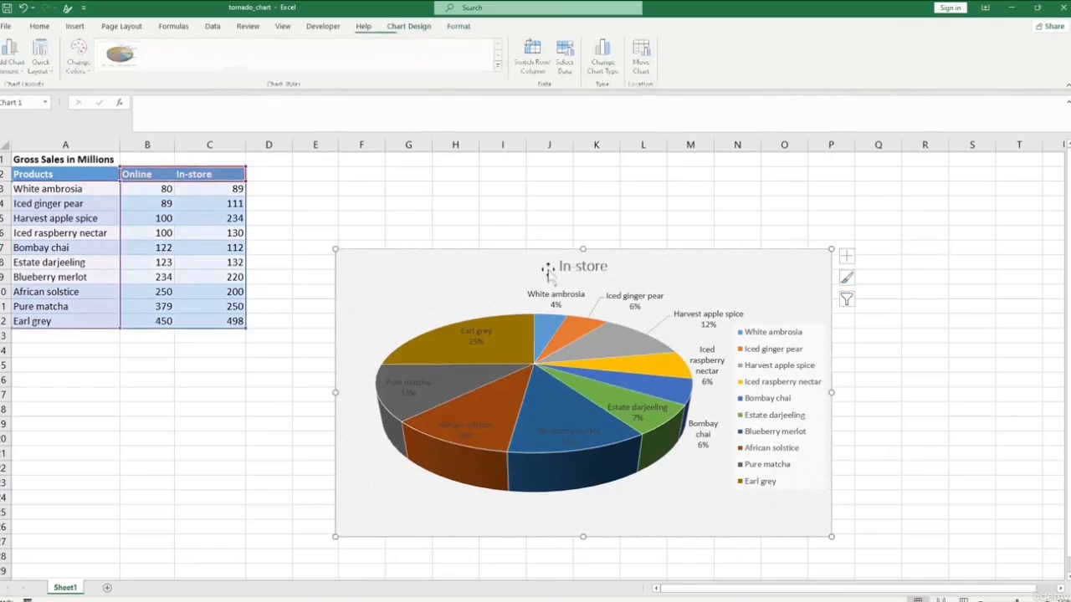
{"action": "key", "text": "Delete"}
{"action": "left_click", "coordinate": [361, 291]}
Insert a Pareto chart from the full product sales table A2:C12, including its headers
{"action": "left_click_drag", "start_coordinate": [14, 170], "coordinate": [241, 318]}
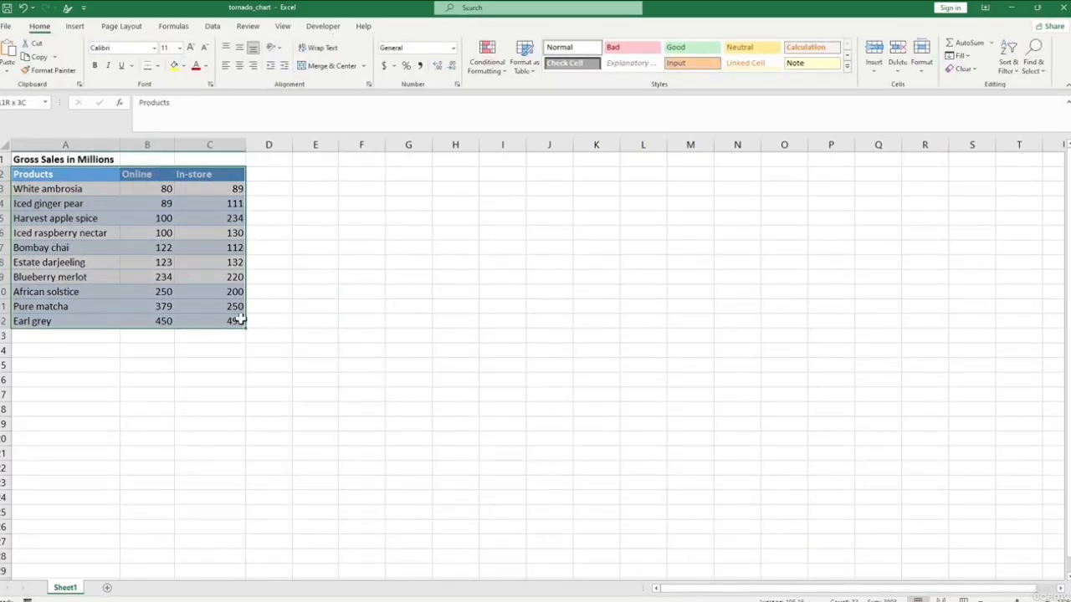
{"action": "left_click", "coordinate": [75, 29]}
{"action": "left_click", "coordinate": [516, 57]}
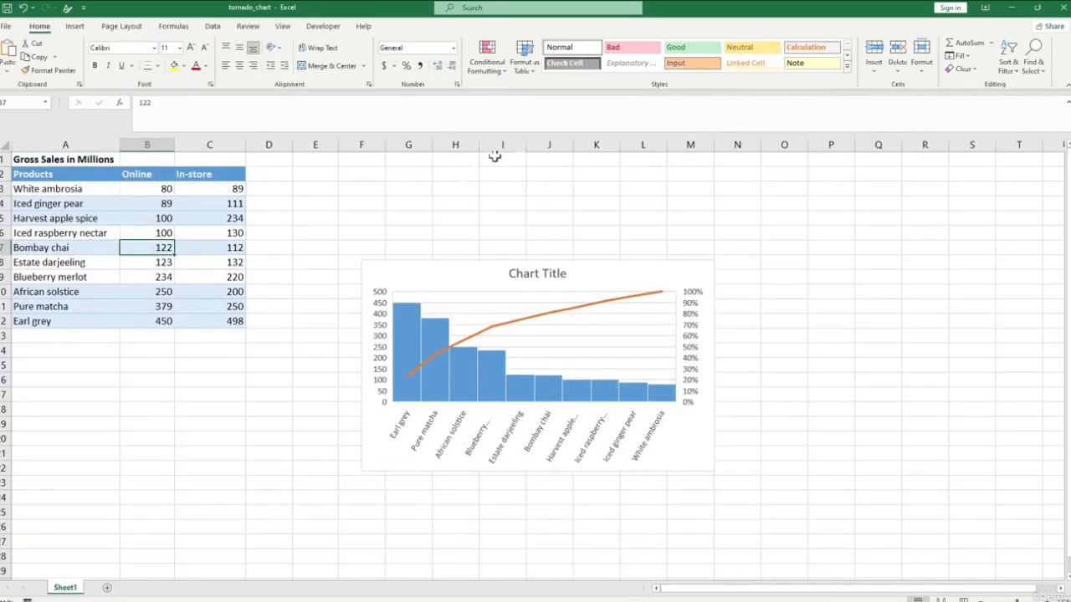
Convert the Pareto chart to the 2-D Pie of Pie type
{"action": "left_click", "coordinate": [406, 287]}
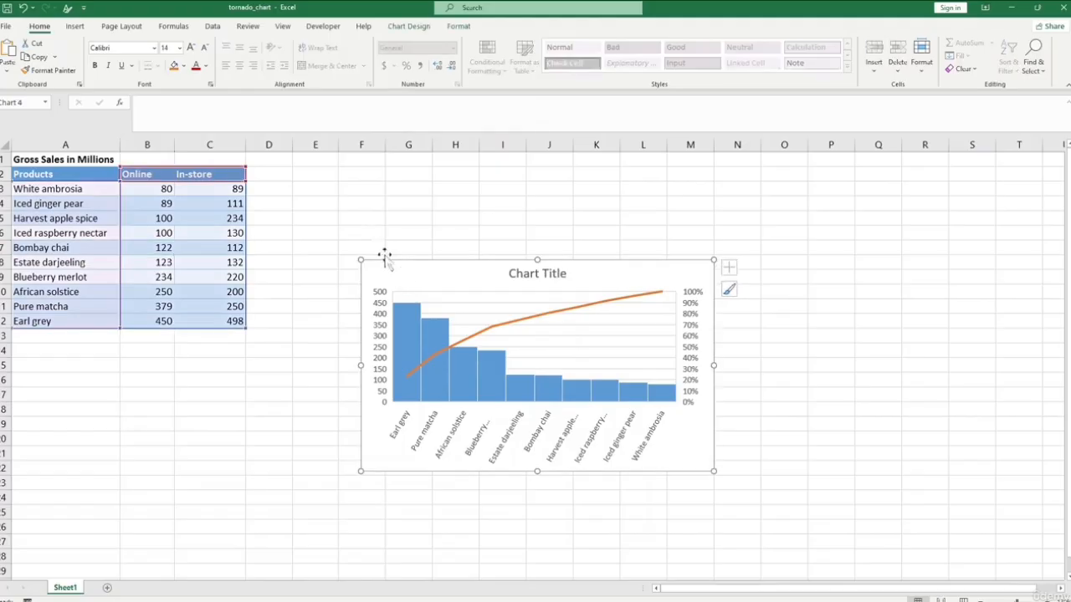
{"action": "left_click", "coordinate": [75, 26]}
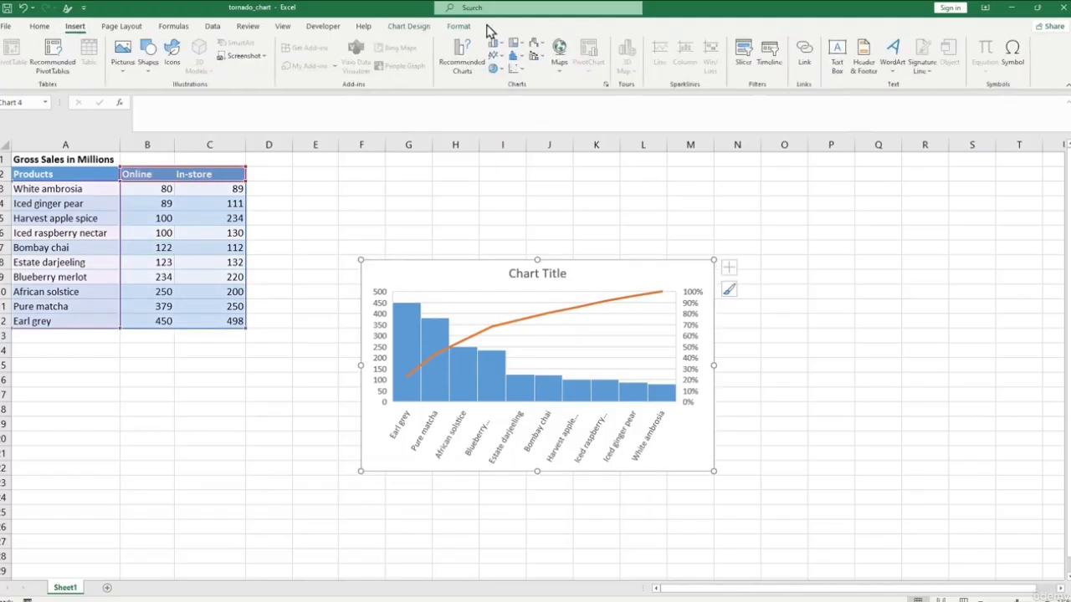
{"action": "left_click", "coordinate": [536, 56]}
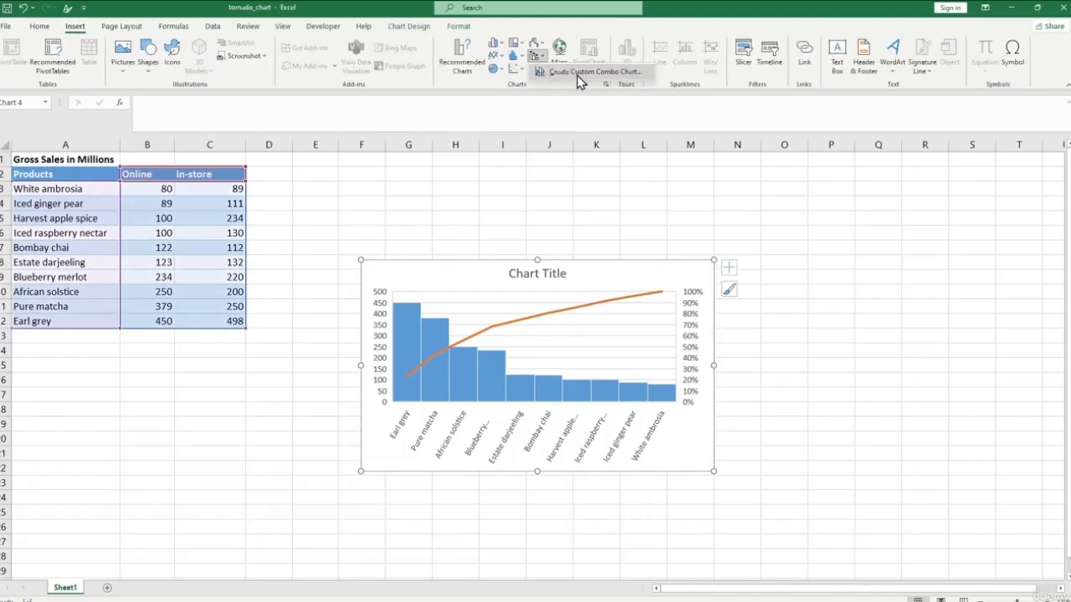
{"action": "left_click", "coordinate": [497, 68]}
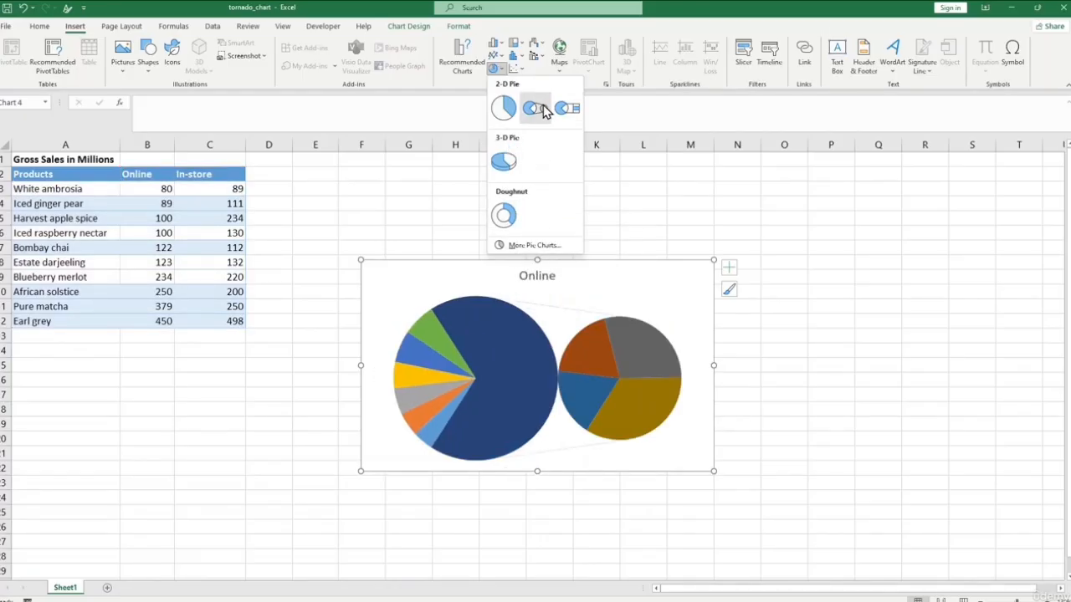
{"action": "left_click", "coordinate": [536, 109]}
Browse the chart styles for the Pie of Pie chart and turn on its data labels and legend
{"action": "left_click", "coordinate": [729, 290]}
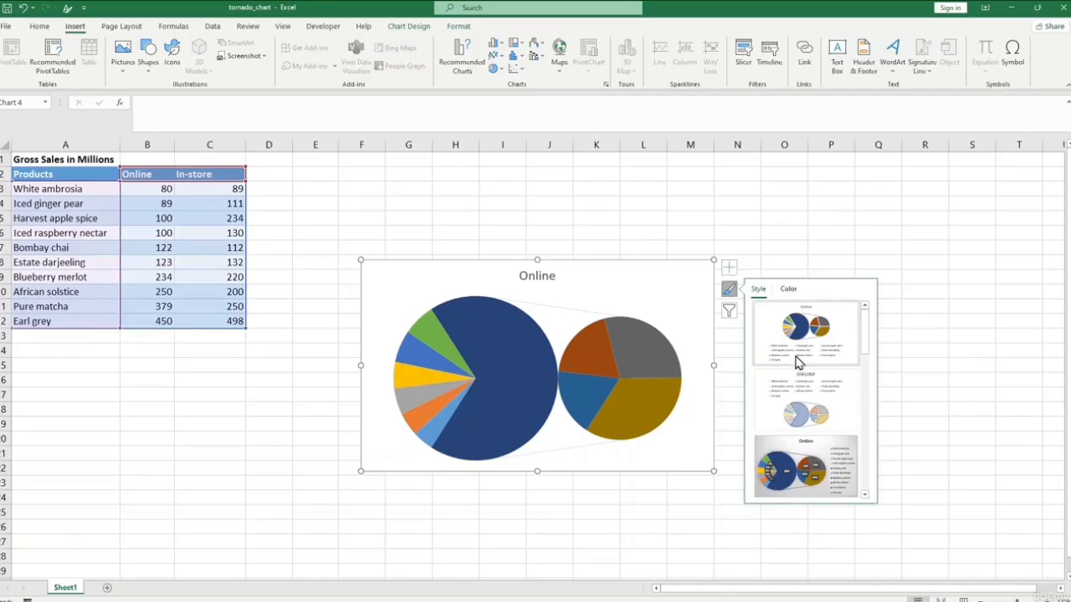
{"action": "left_click", "coordinate": [729, 267]}
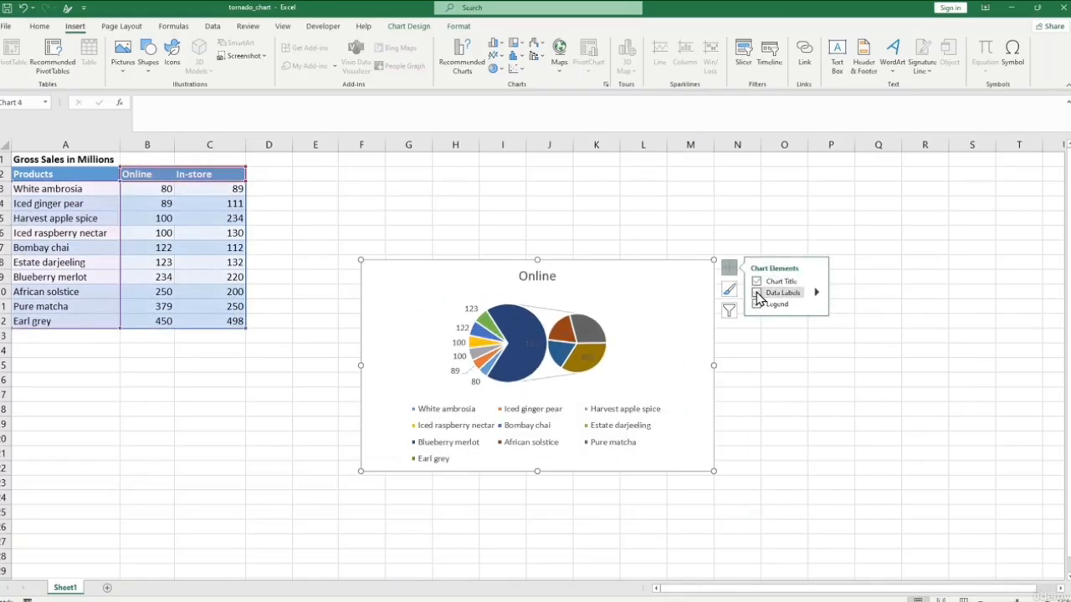
{"action": "left_click", "coordinate": [757, 292]}
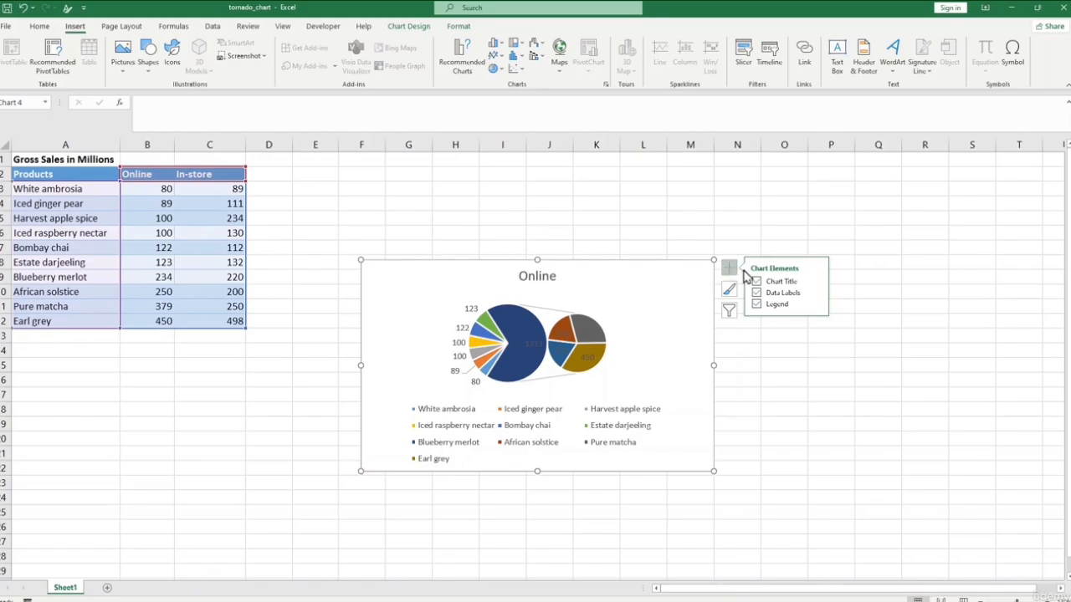
{"action": "left_click", "coordinate": [730, 268]}
Replace the Pie of Pie chart with a Scatter with Straight Lines and Markers chart of the sales table A2:C12
{"action": "left_click", "coordinate": [518, 71]}
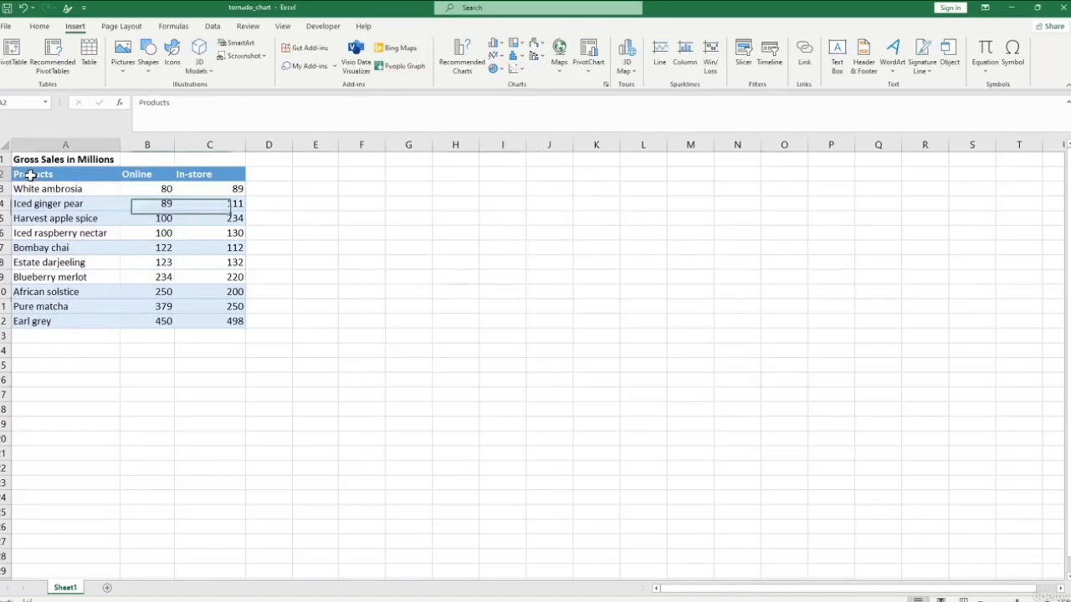
{"action": "left_click_drag", "start_coordinate": [29, 174], "coordinate": [236, 325]}
{"action": "left_click", "coordinate": [518, 70]}
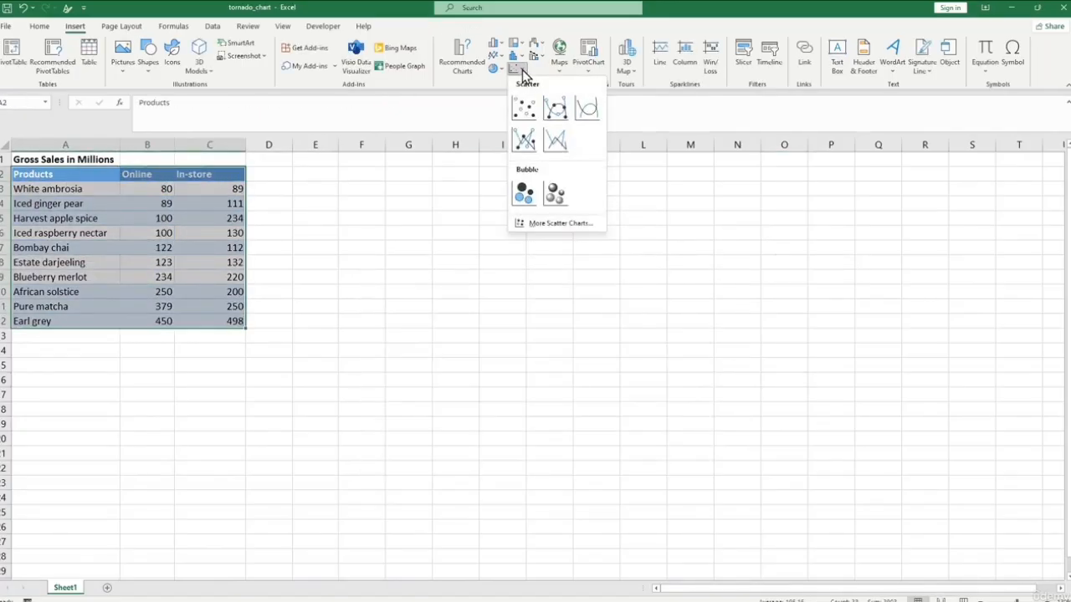
{"action": "left_click", "coordinate": [524, 140]}
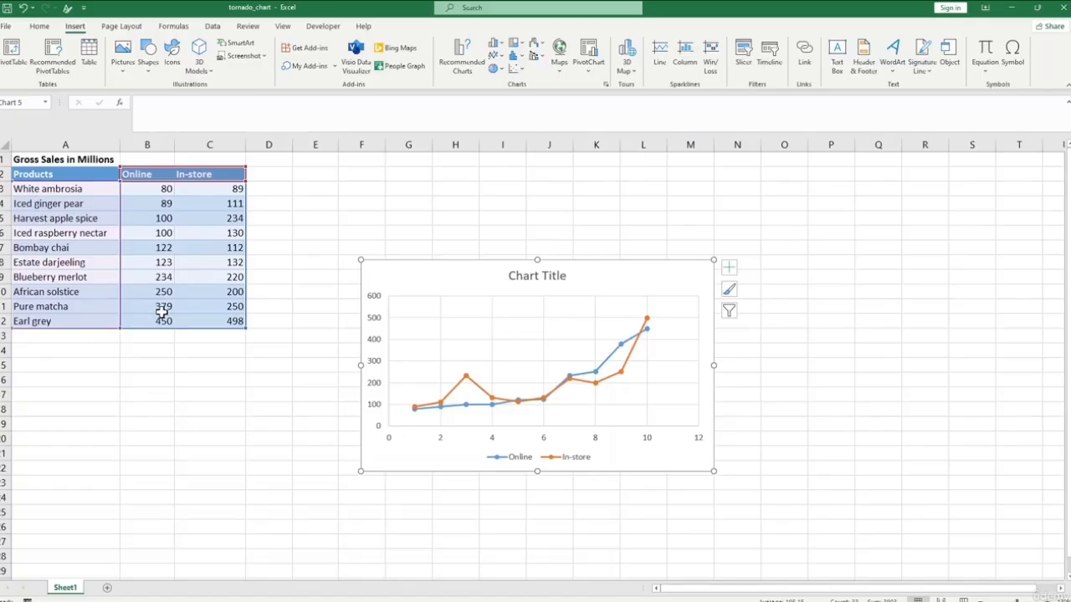
Set the online sales of African solstice to 300
{"action": "left_click", "coordinate": [162, 317]}
{"action": "key", "text": "Up"}
{"action": "key", "text": "Up"}
{"action": "type", "text": "5"}
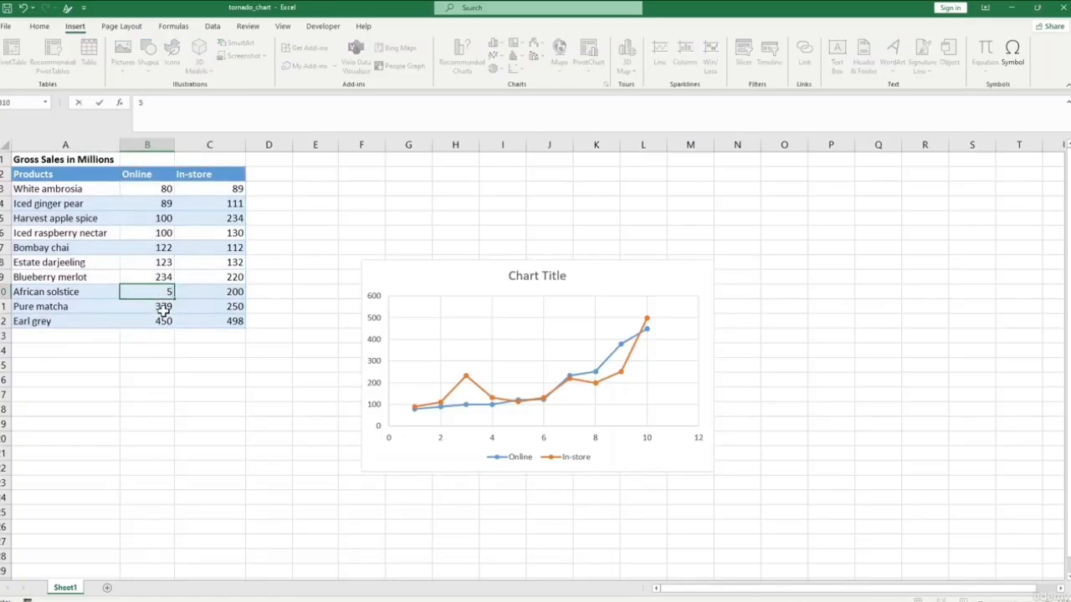
{"action": "type", "text": "00"}
{"action": "key", "text": "Return"}
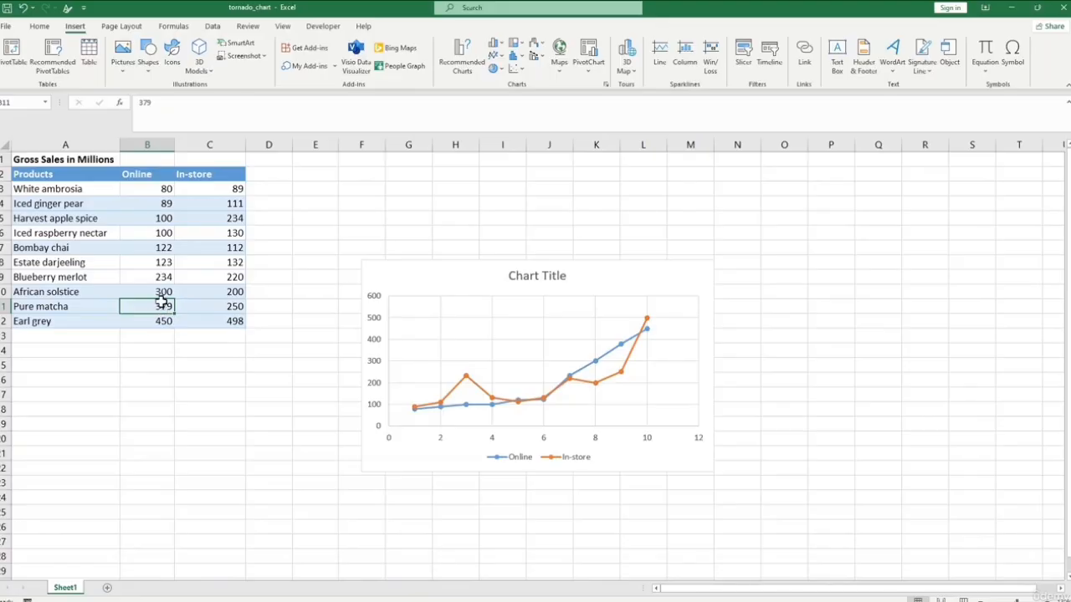
Set the online sales of Blueberry merlot to 400
{"action": "left_click", "coordinate": [167, 250]}
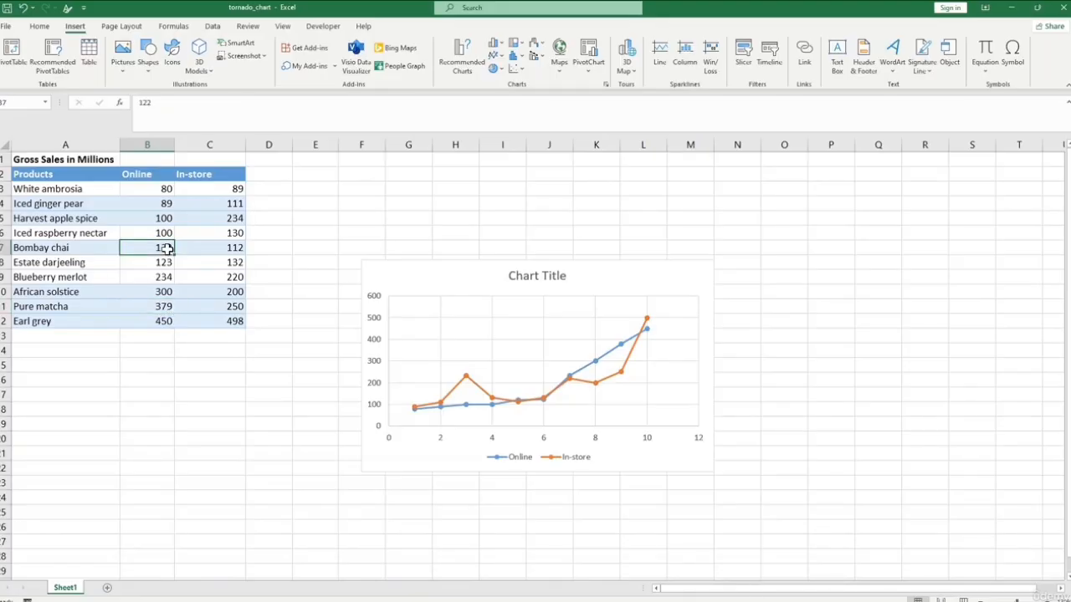
{"action": "key", "text": "Down"}
{"action": "key", "text": "Down"}
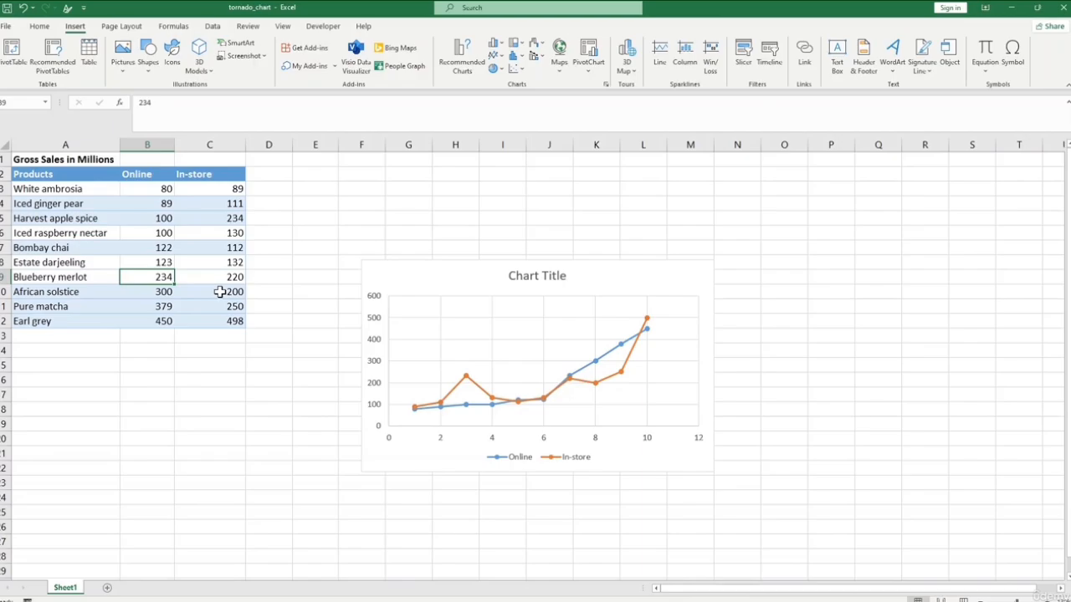
{"action": "type", "text": "400"}
{"action": "key", "text": "Return"}
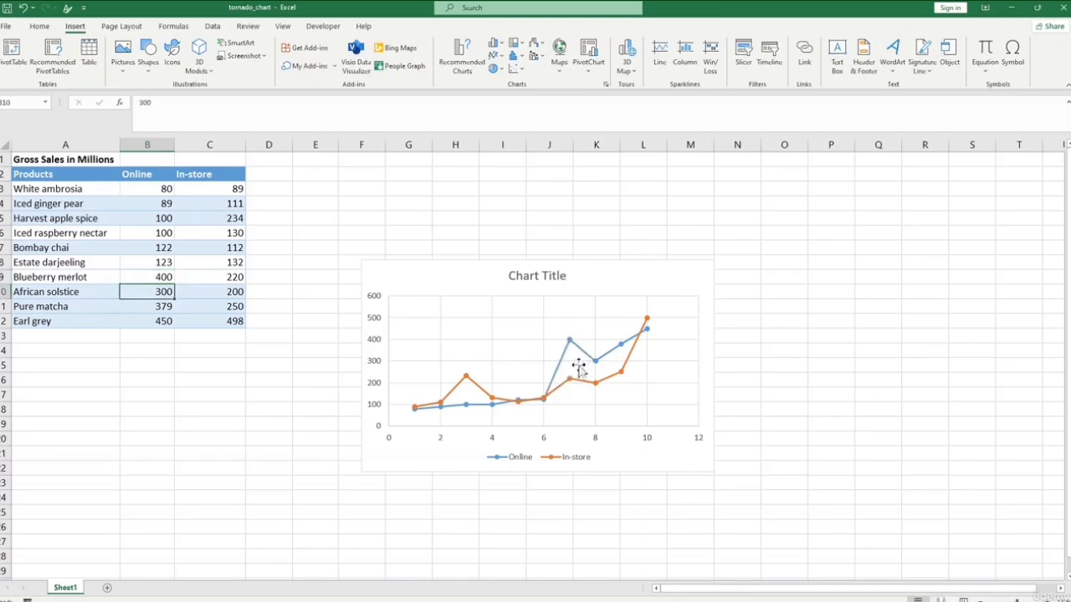